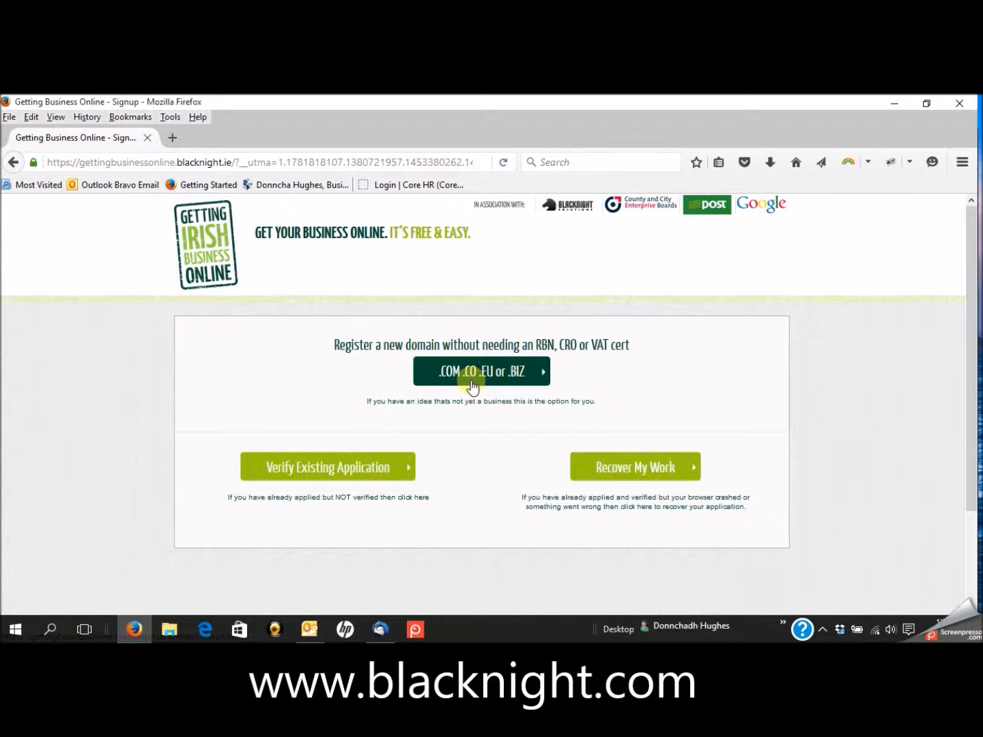
- Search the .COM/.CO/.EU/.BIZ registration for startupwebtraining: .com is taken; .co, .eu and .biz are available
left_click(480, 376)
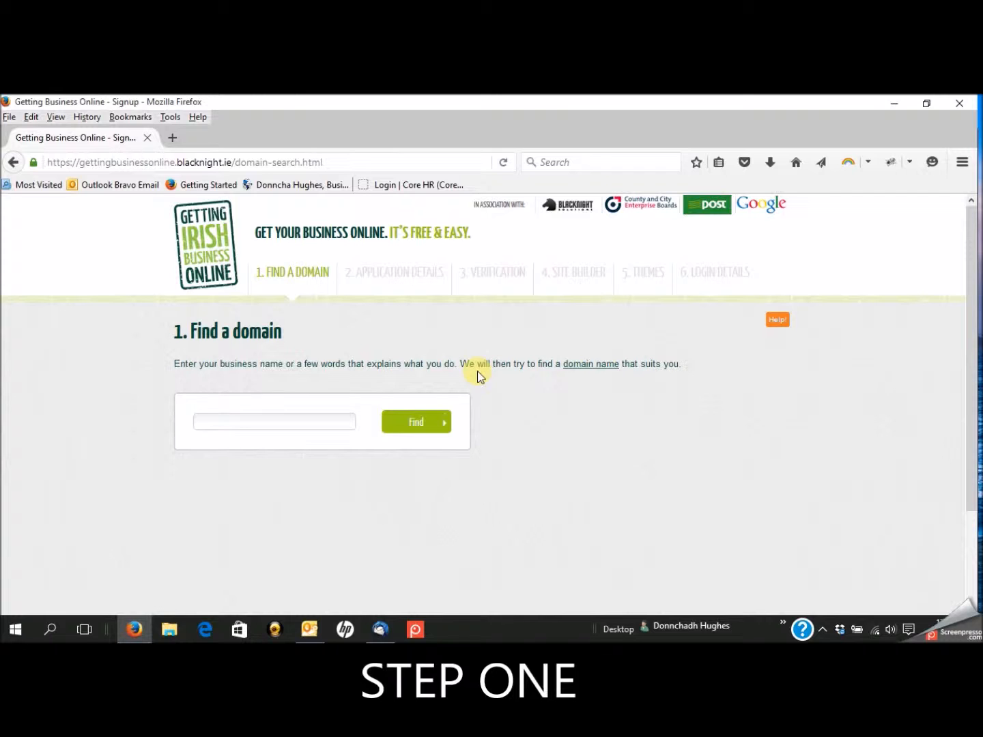
left_click(274, 427)
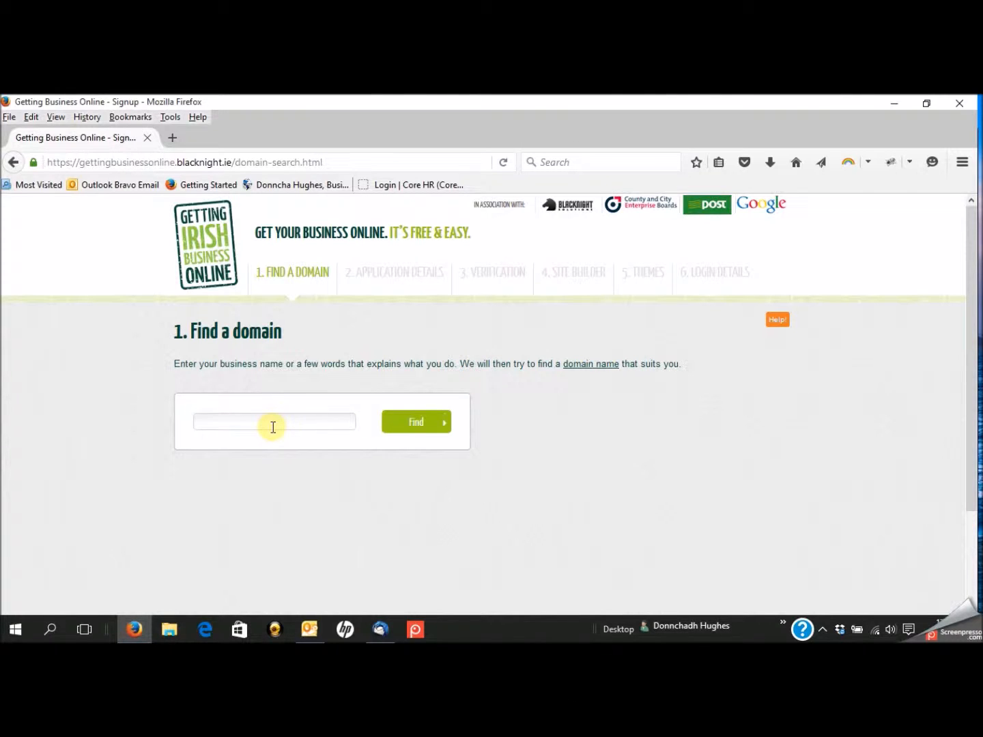
type("startupweb")
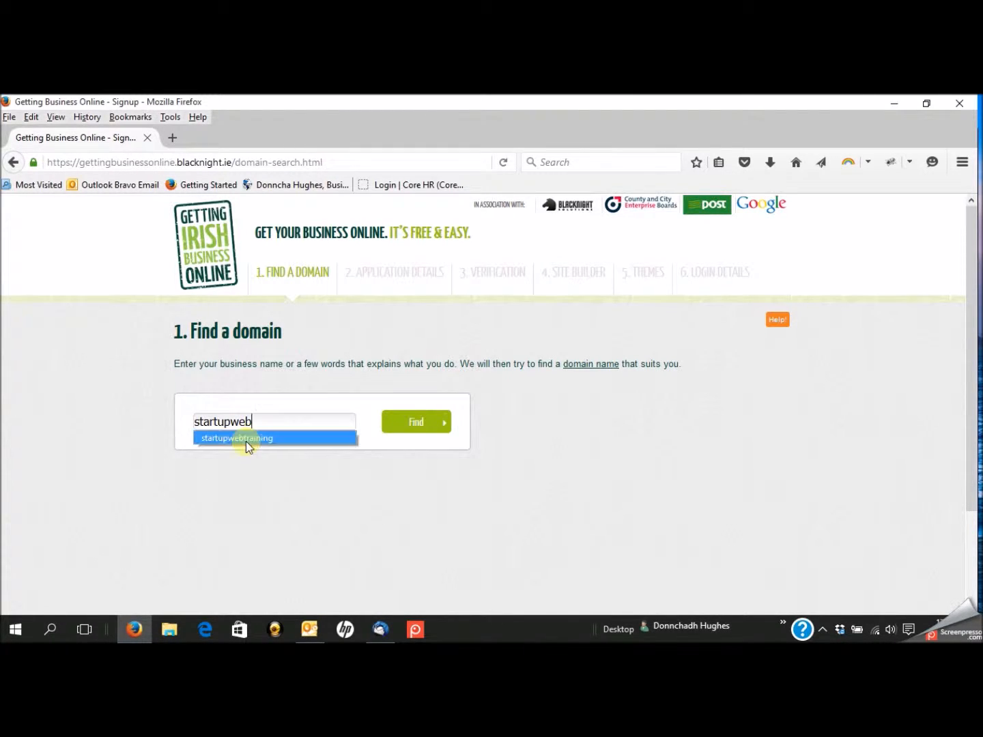
left_click(247, 443)
left_click(423, 425)
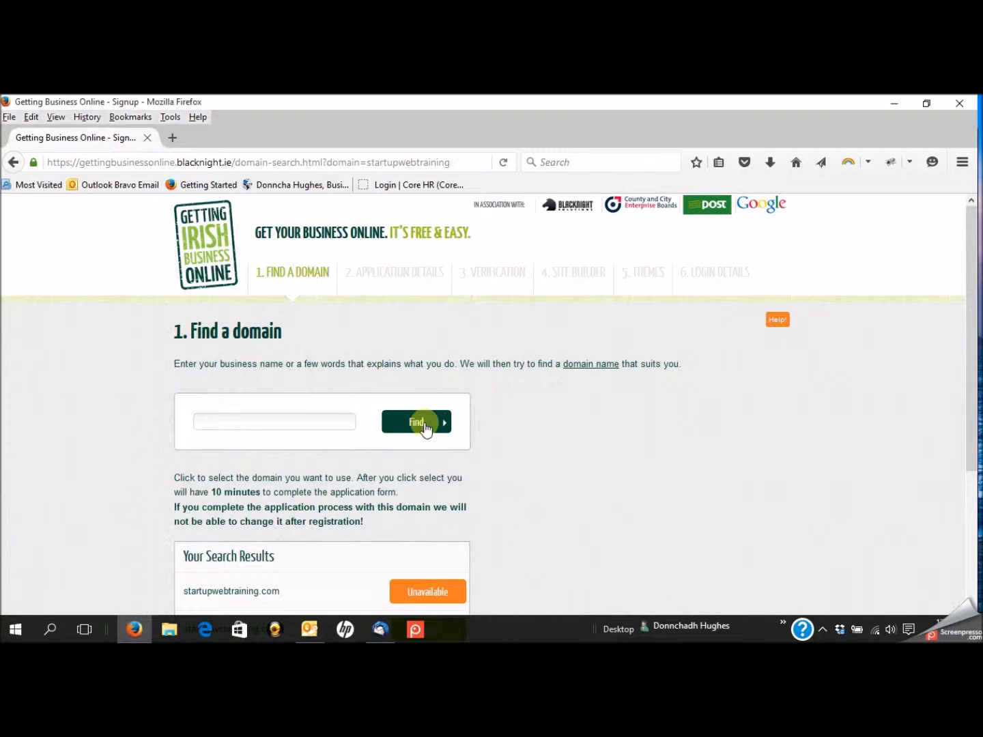
left_click_drag(968, 281, 969, 378)
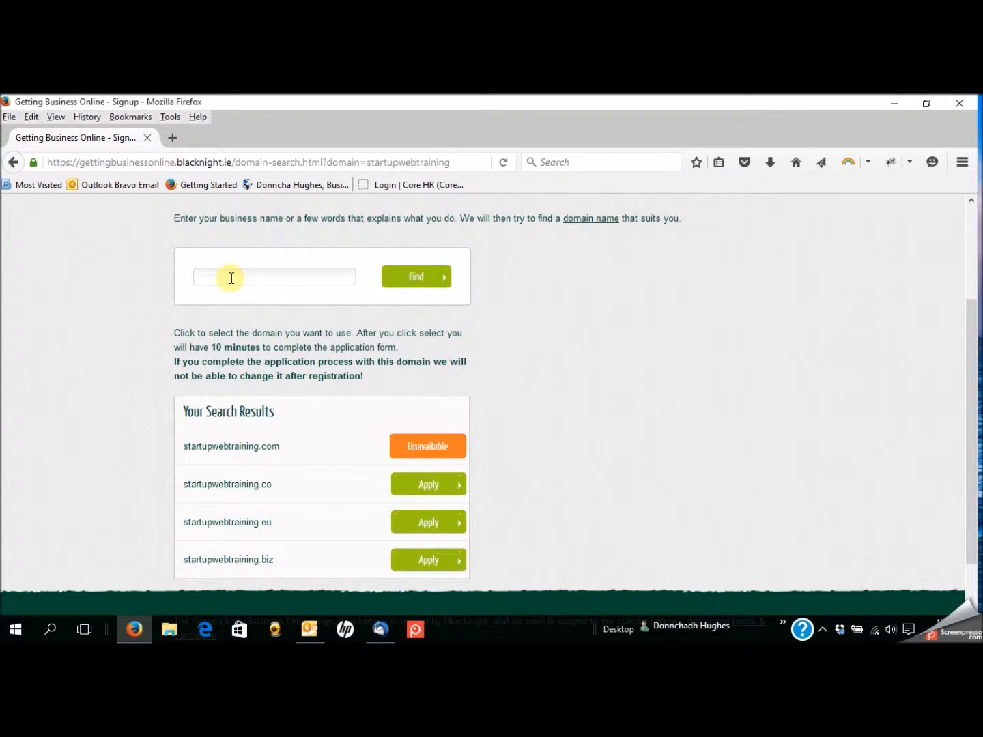
- Search for gettingtipperarybusinessonline and apply for the gettingtipperarybusinessonline.com domain
type("gett")
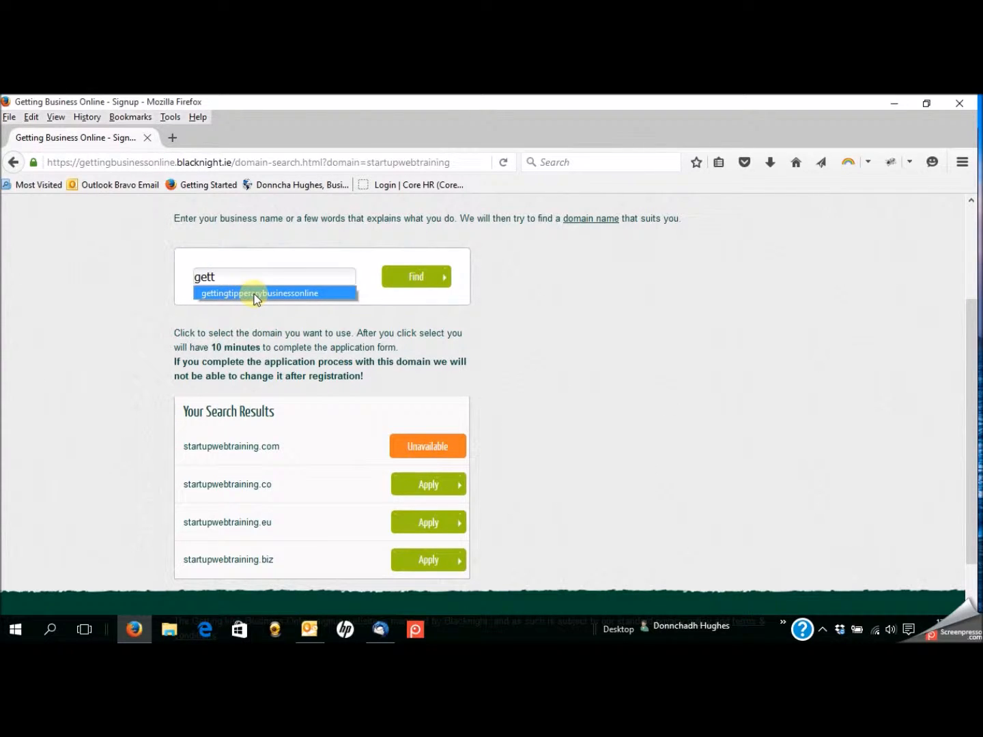
left_click(254, 295)
left_click(430, 282)
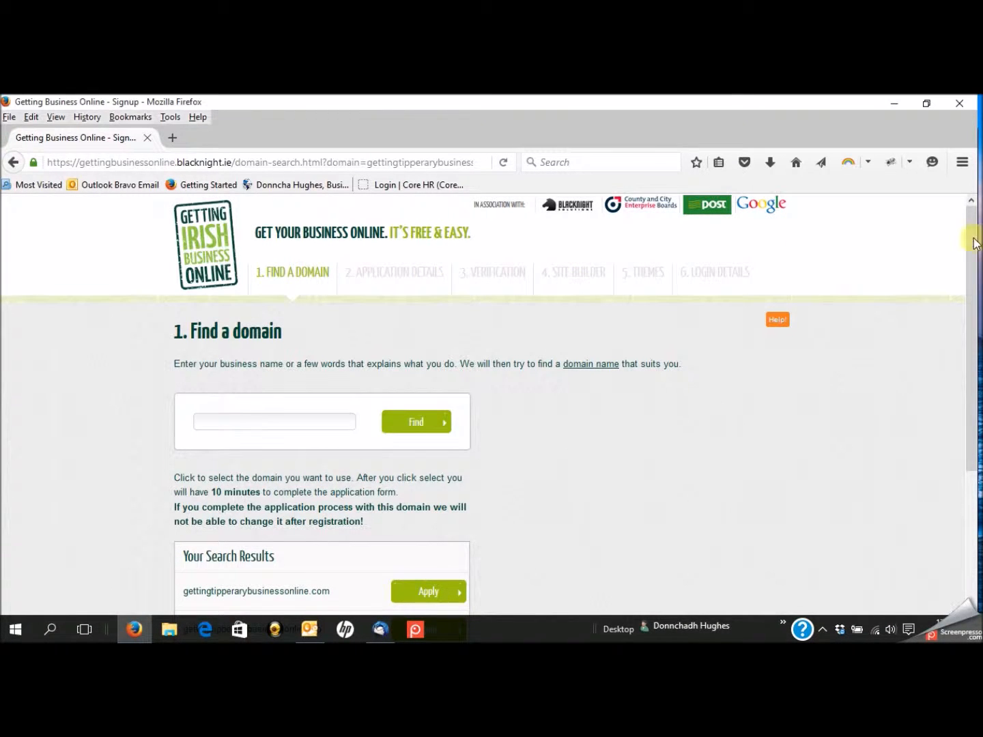
left_click_drag(971, 240, 968, 338)
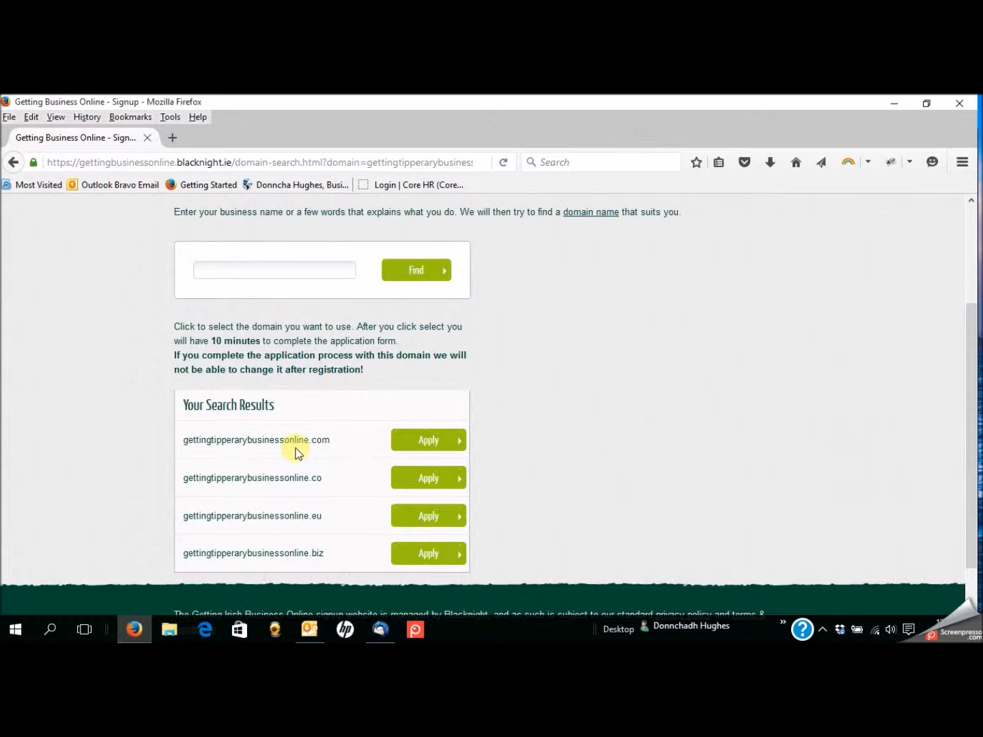
left_click(429, 443)
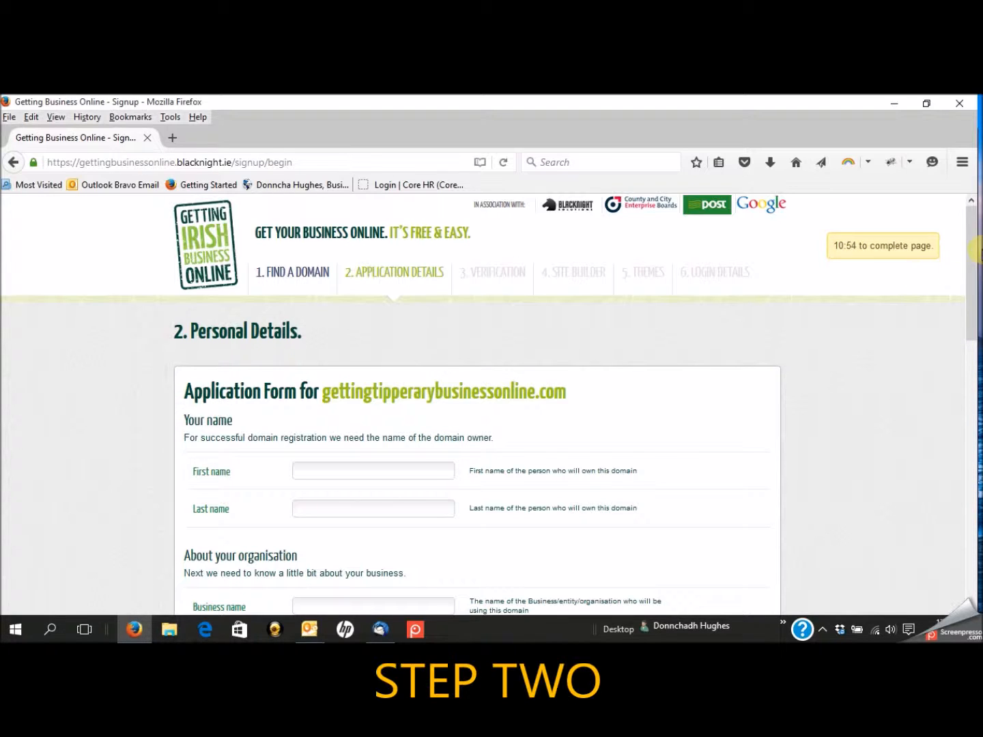
- Enter the owner's first and last name on the application form
left_click_drag(976, 250, 970, 329)
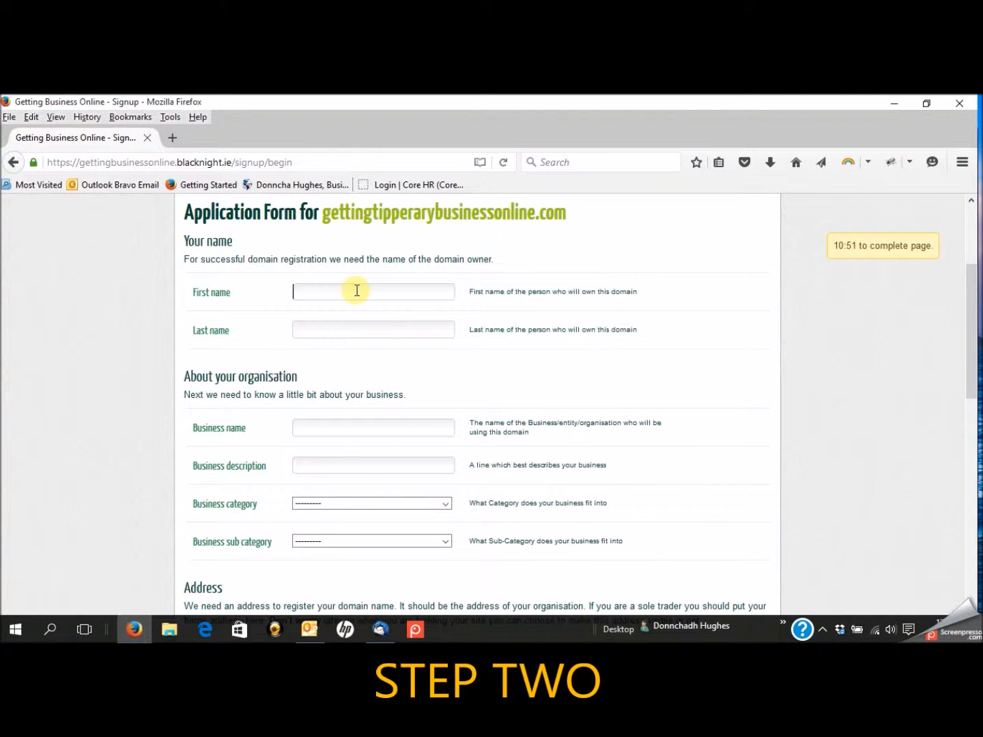
type("Don")
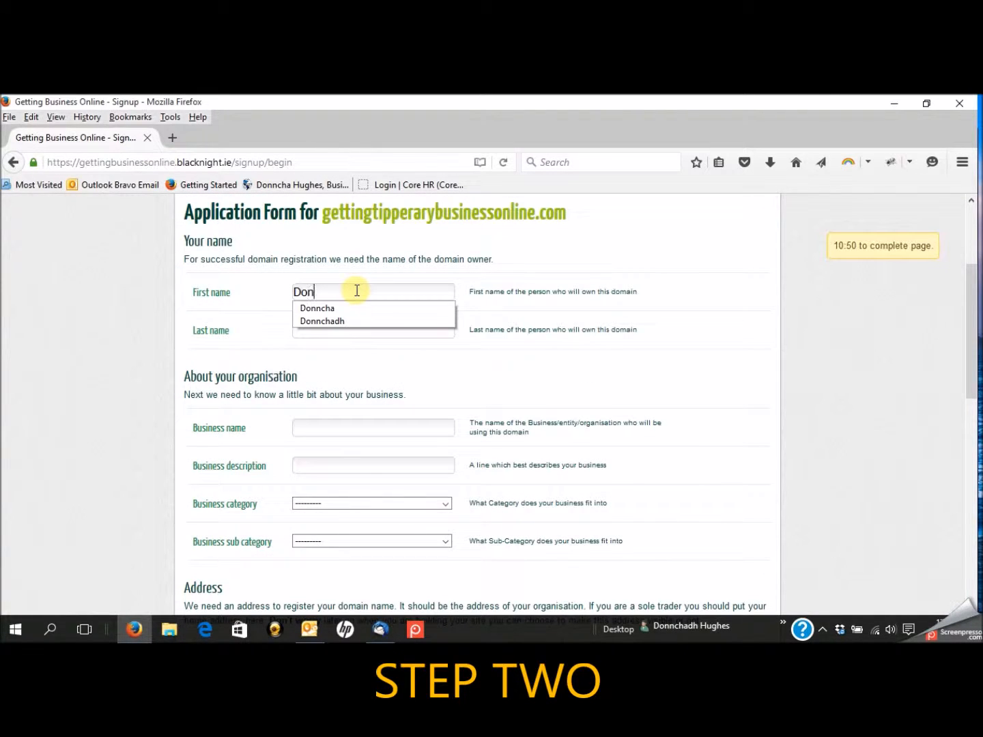
left_click(322, 309)
left_click(316, 329)
type("Hughes")
left_click(318, 346)
- Enter business name 'Startup Web Training' and business description 'Web Training'
left_click(320, 430)
type("Star")
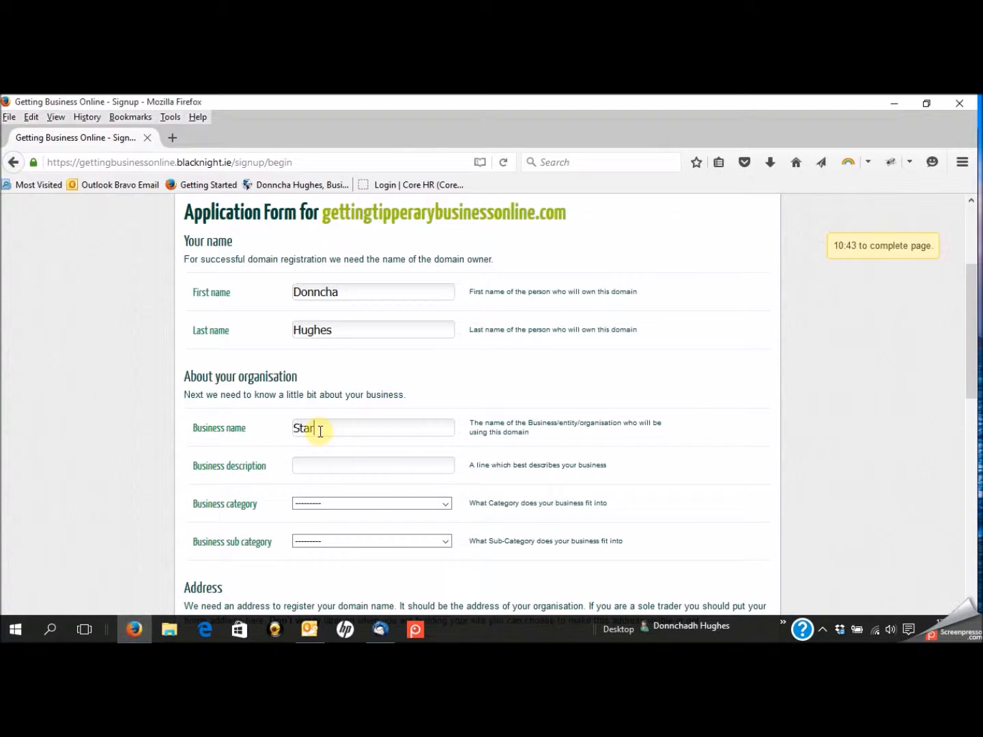
type("tup Web Training")
left_click(326, 464)
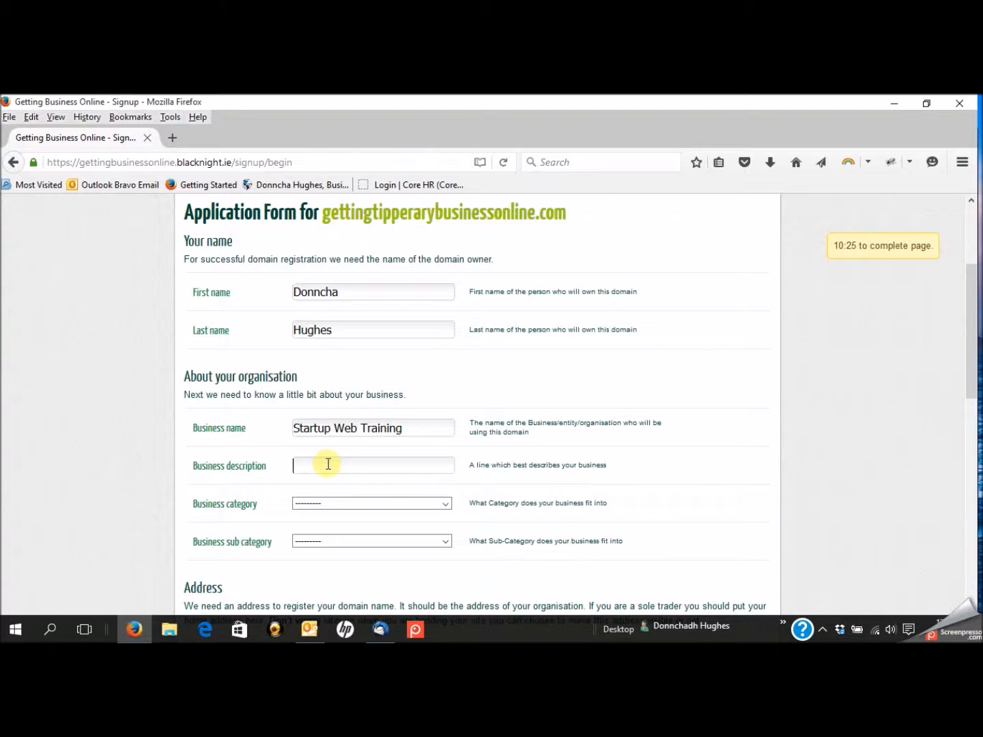
type("Web Training")
scroll(811, 470, "down", 6)
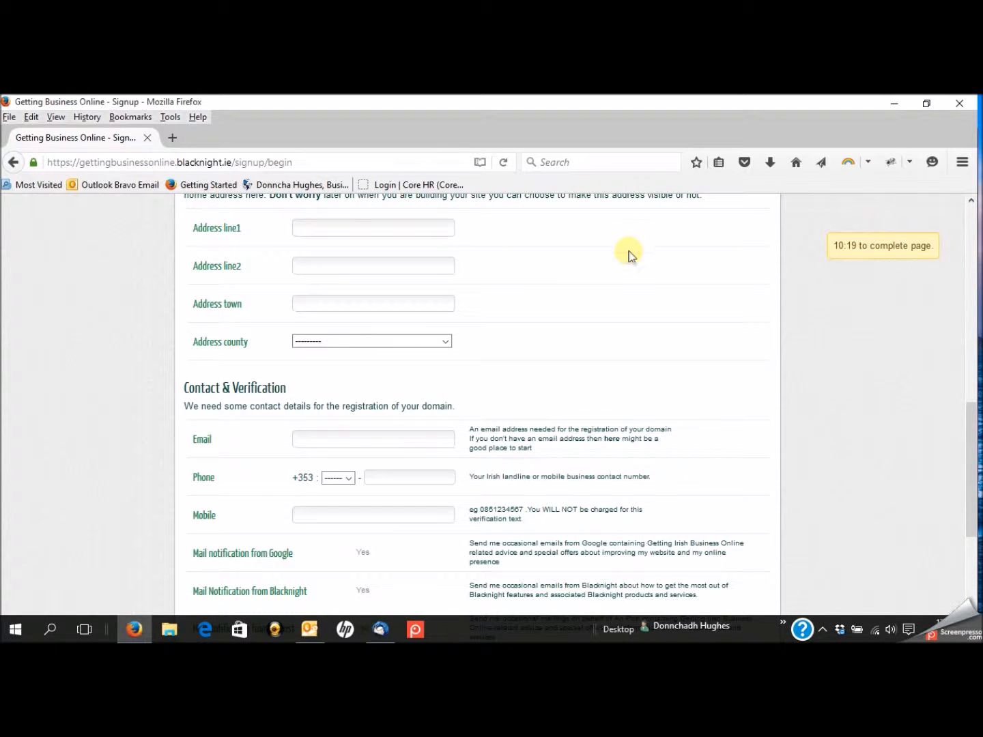
- Set the business category to Business to Business
left_click_drag(972, 434, 967, 338)
left_click(446, 380)
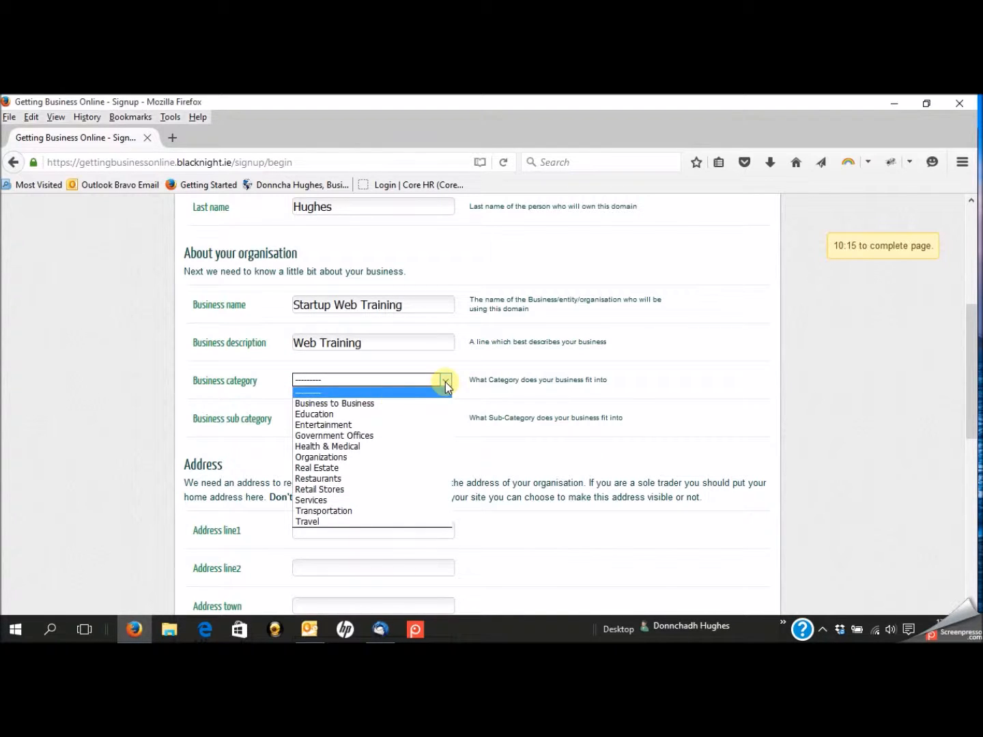
left_click(385, 406)
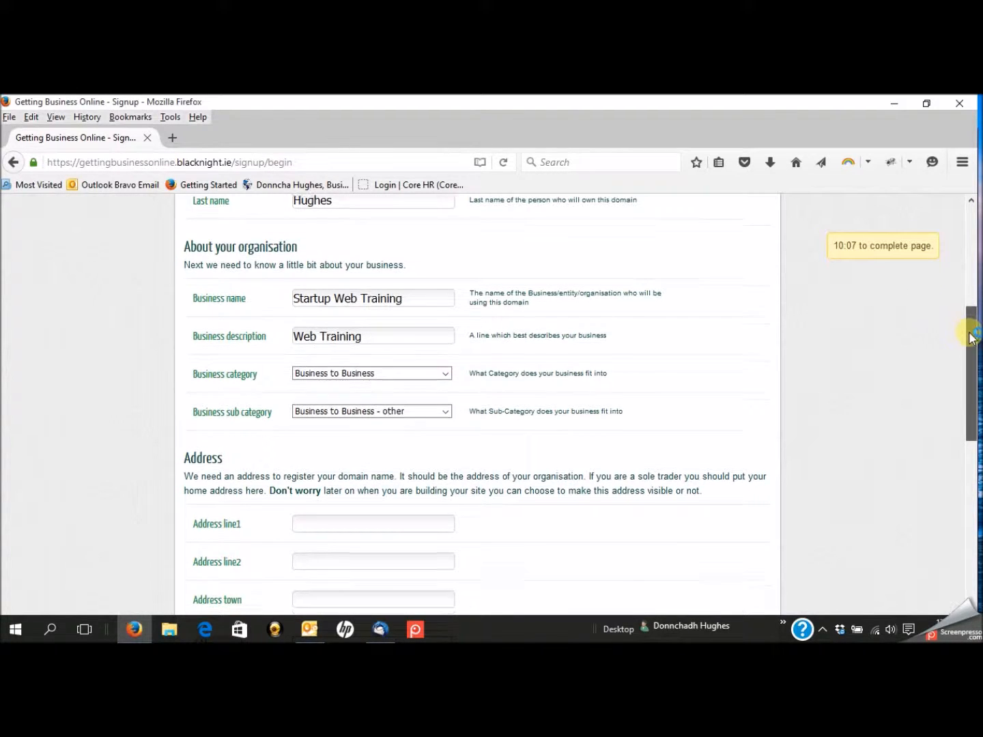
scroll(965, 328, "down", 1)
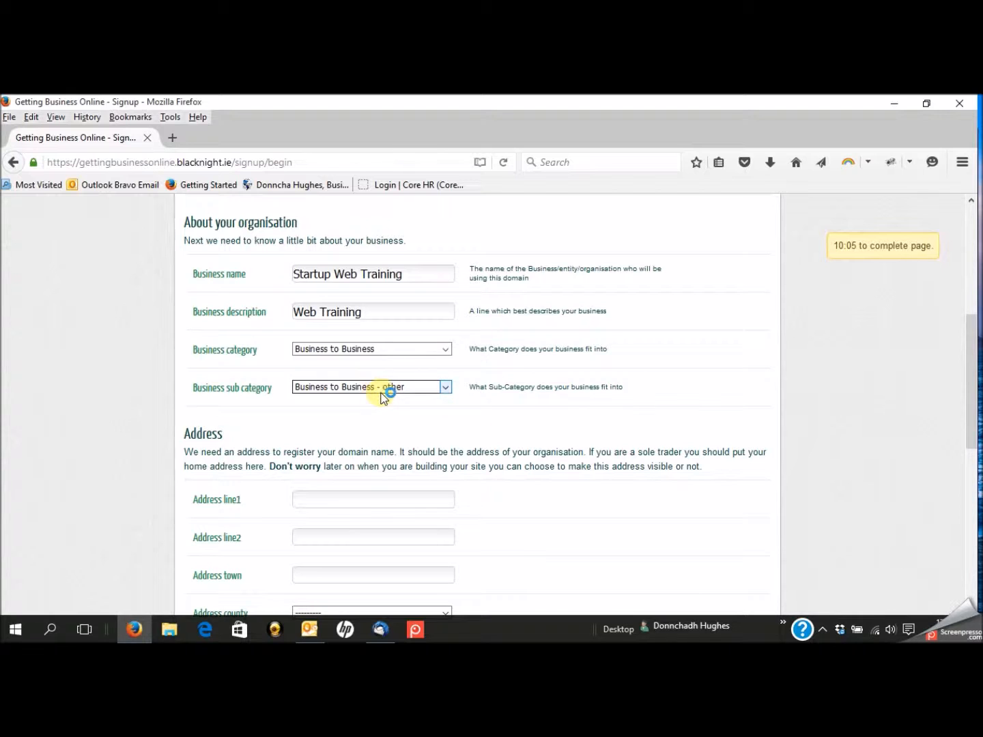
- Enter the business's first address line, correcting a typo
left_click_drag(968, 328, 973, 374)
left_click(335, 378)
type("Turl")
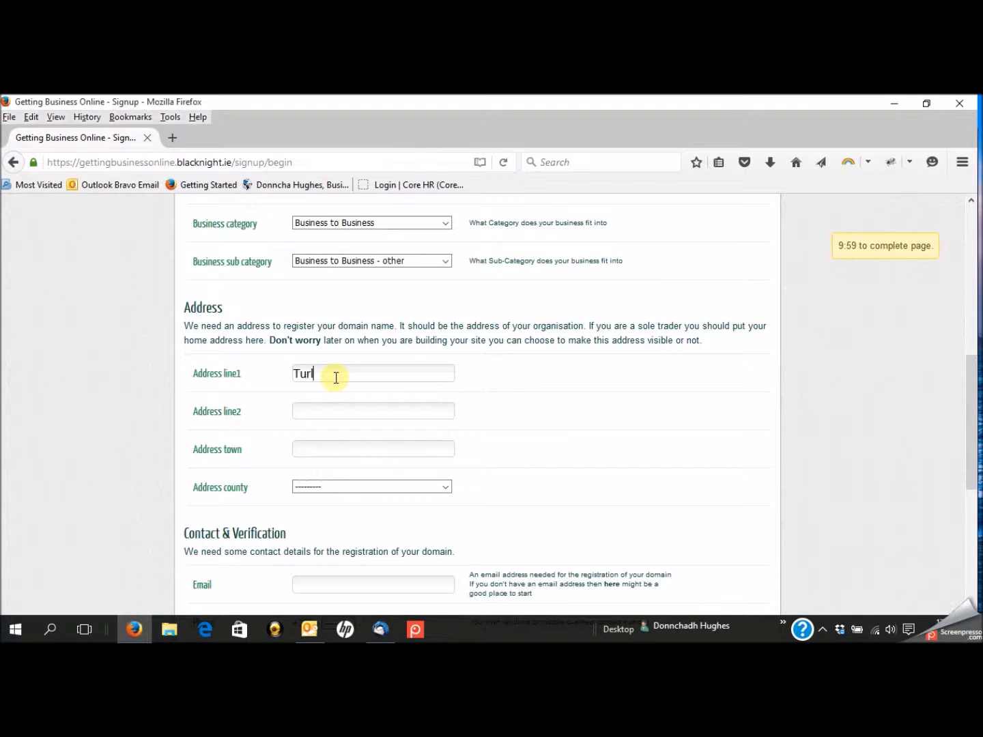
type("ough")
key("BackSpace")
key("BackSpace")
key("BackSpace")
type("oughmore")
key("Tab")
- Choose the business's county from the Address county list
left_click(443, 490)
left_click(442, 490)
left_click(330, 485)
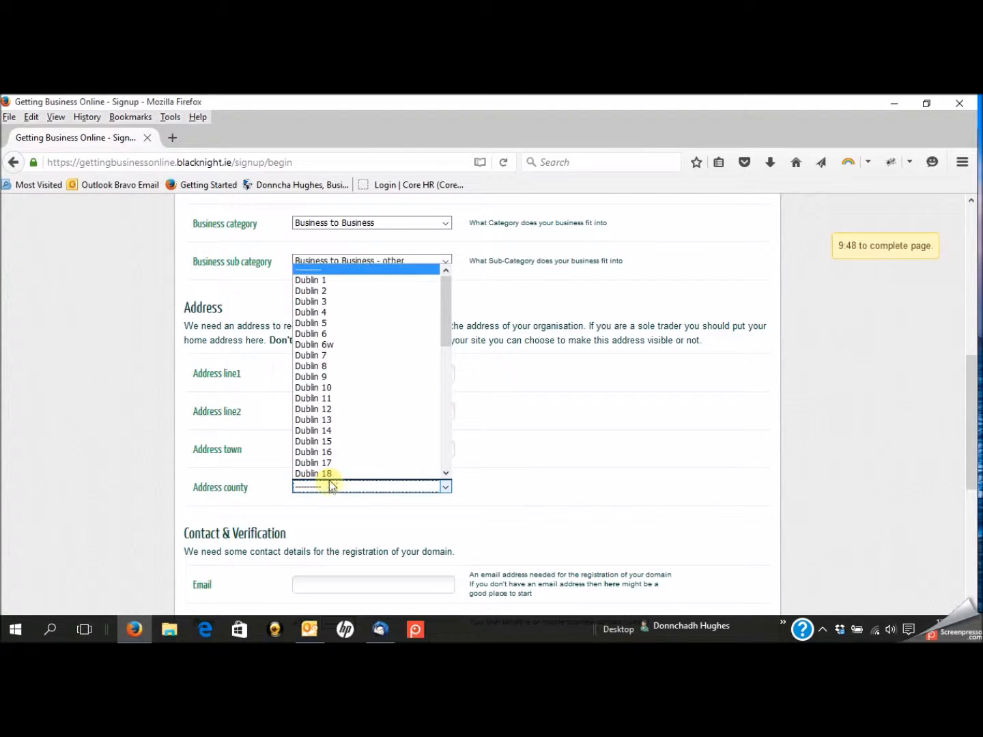
left_click_drag(445, 323, 442, 394)
left_click(382, 399)
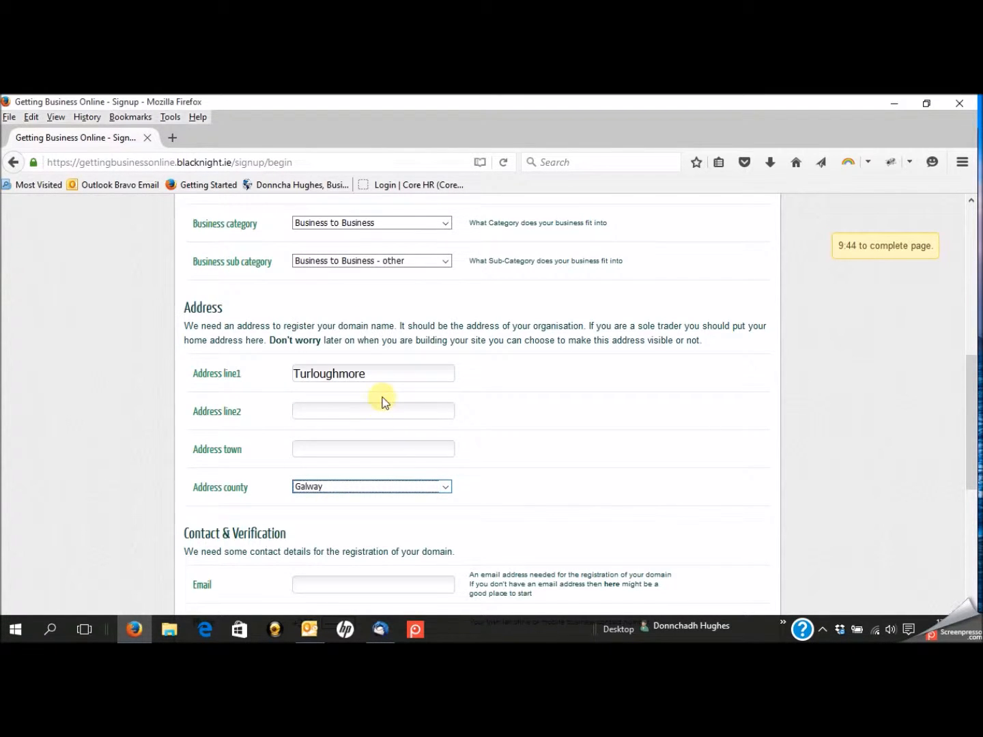
left_click_drag(973, 439, 969, 502)
- Fill in the contact e-mail, the business phone with area code 087, and the mobile number
left_click(342, 316)
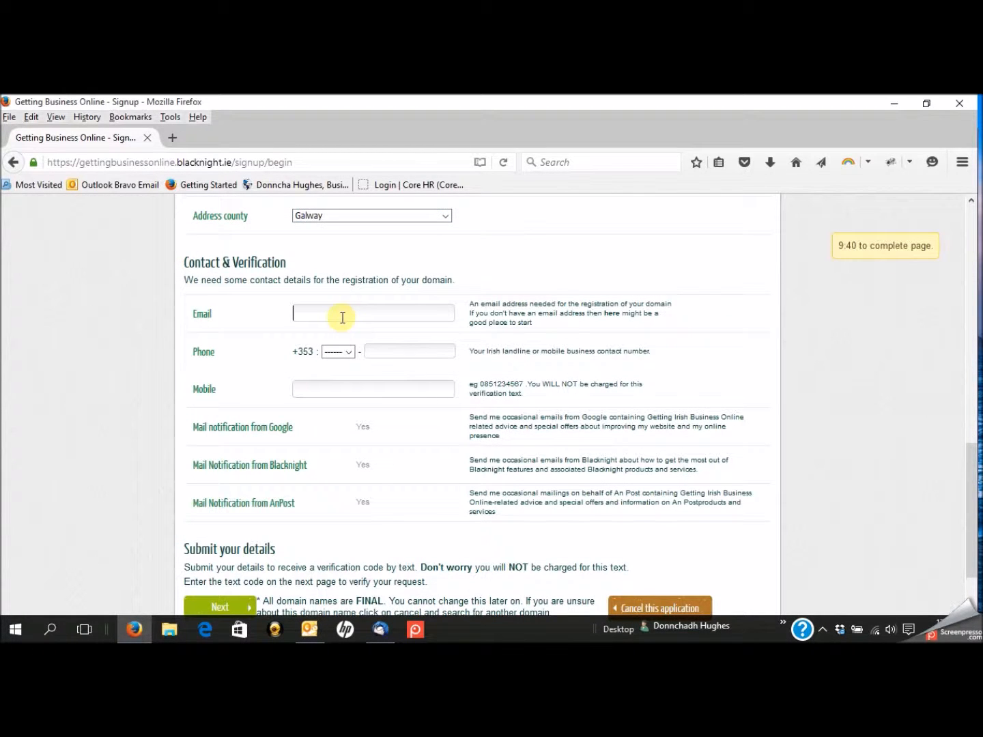
type("donnc")
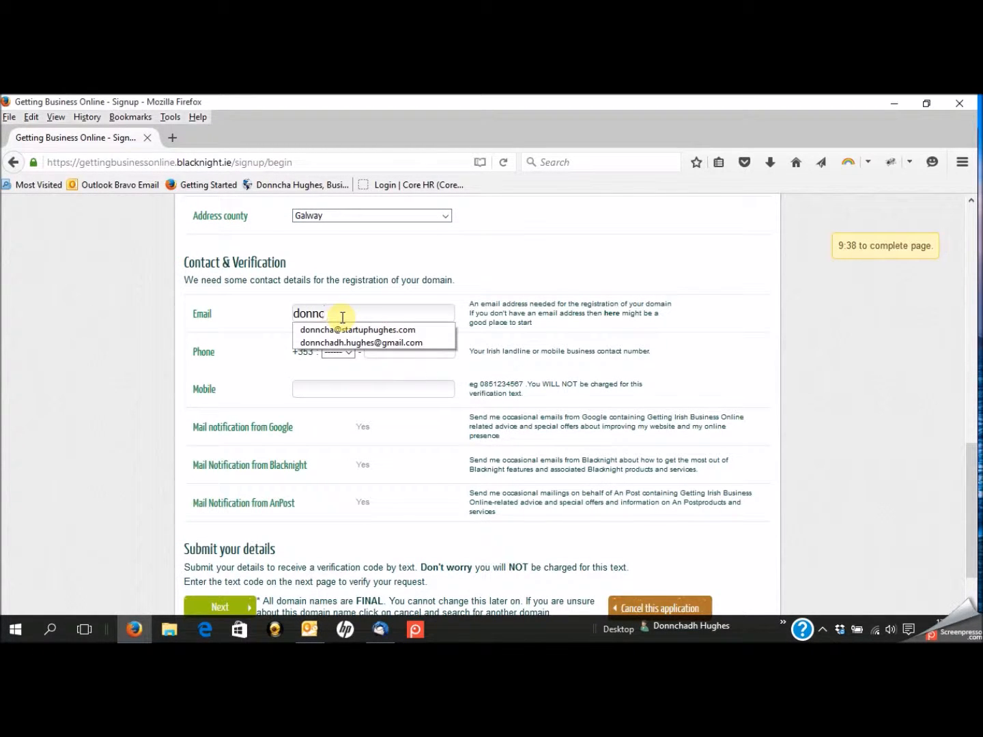
left_click(341, 330)
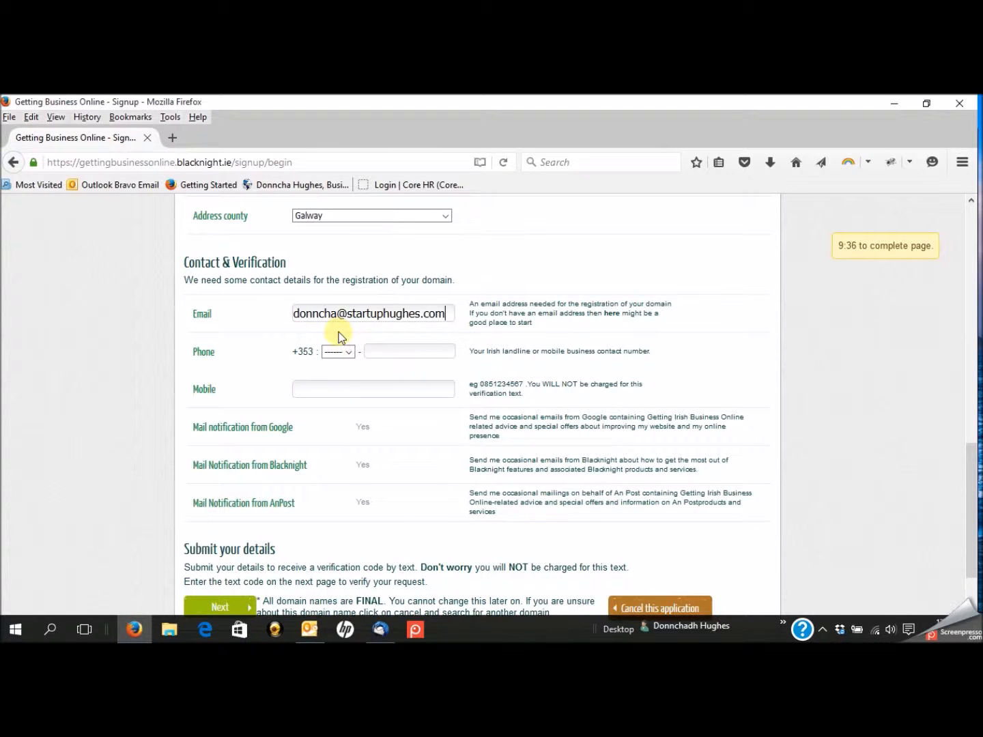
left_click(349, 353)
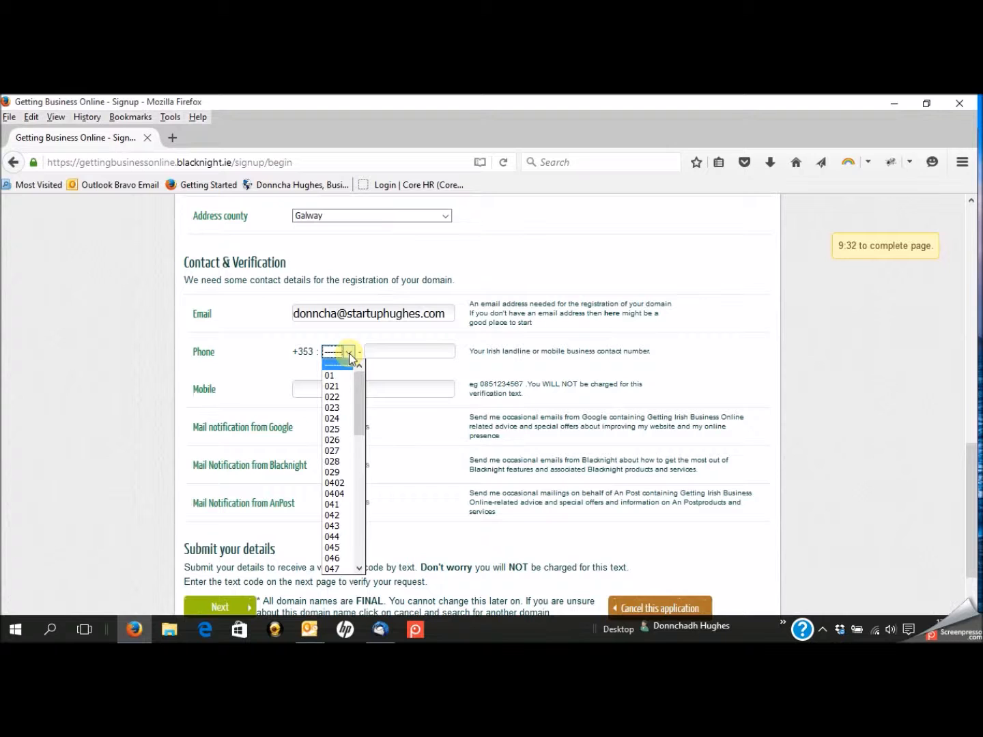
left_click_drag(359, 421, 359, 505)
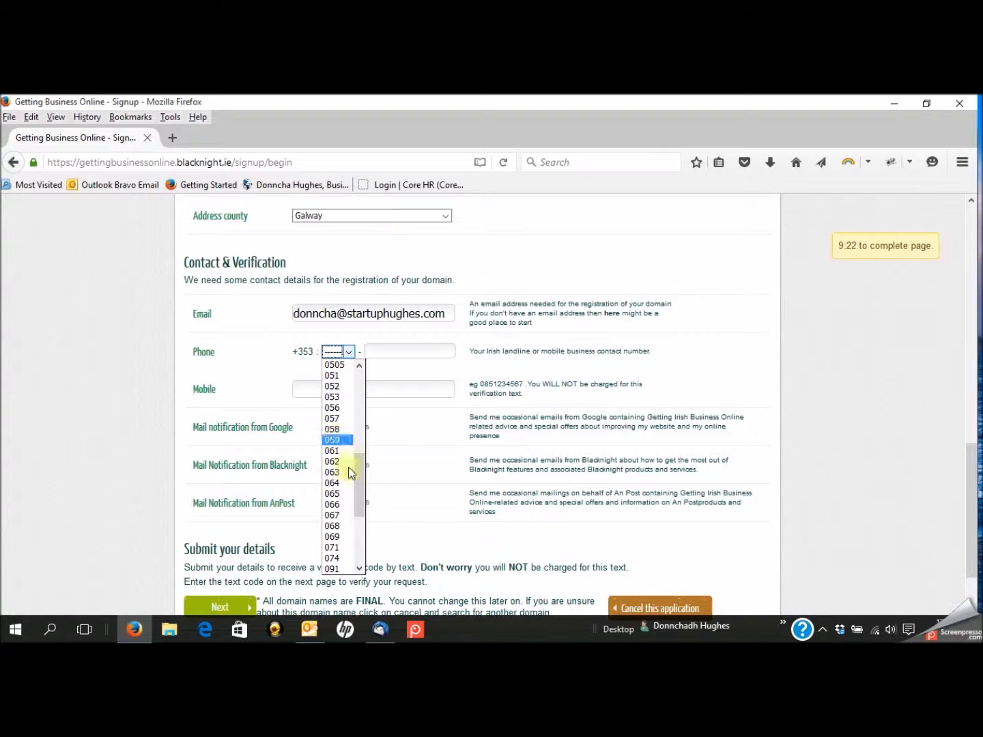
left_click_drag(359, 489, 359, 555)
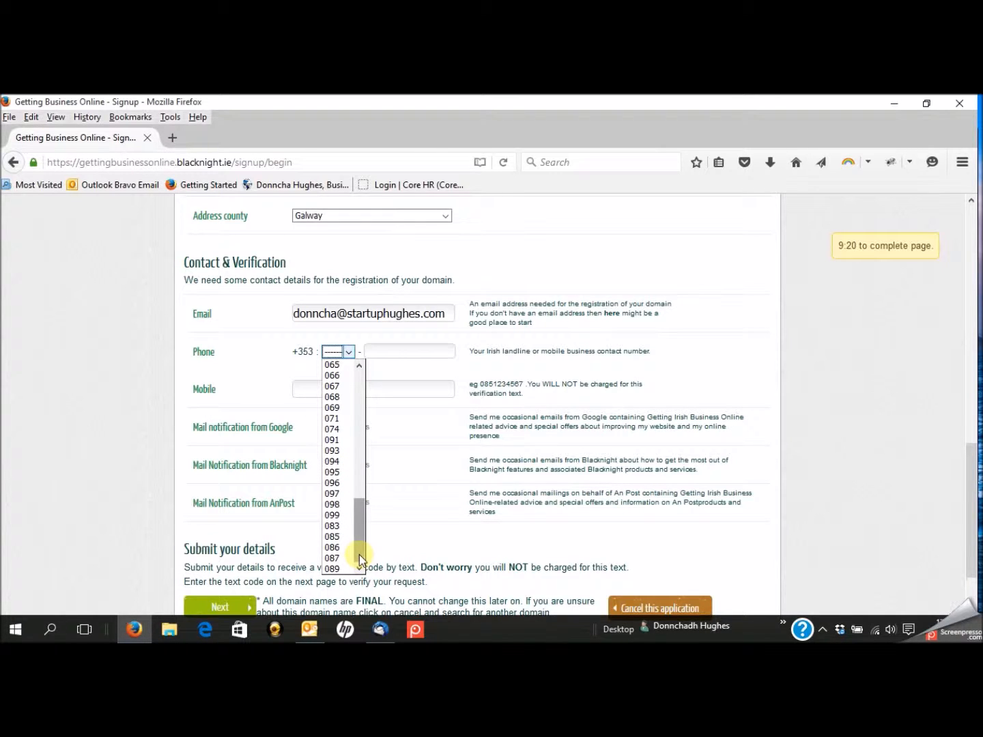
left_click(335, 558)
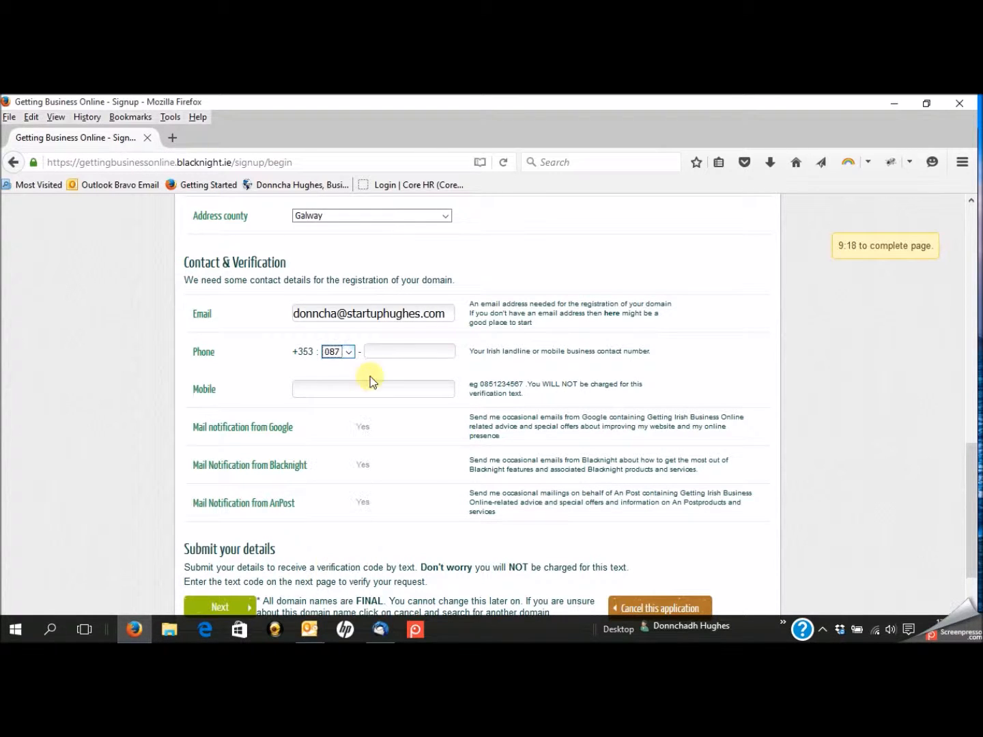
left_click(381, 349)
left_click(359, 388)
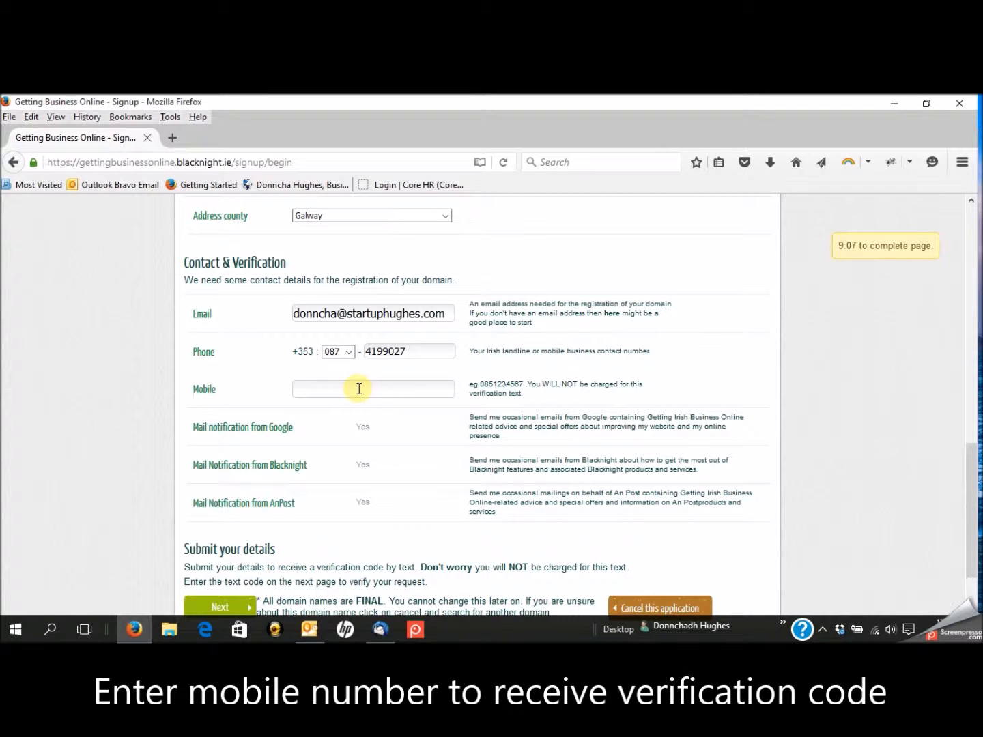
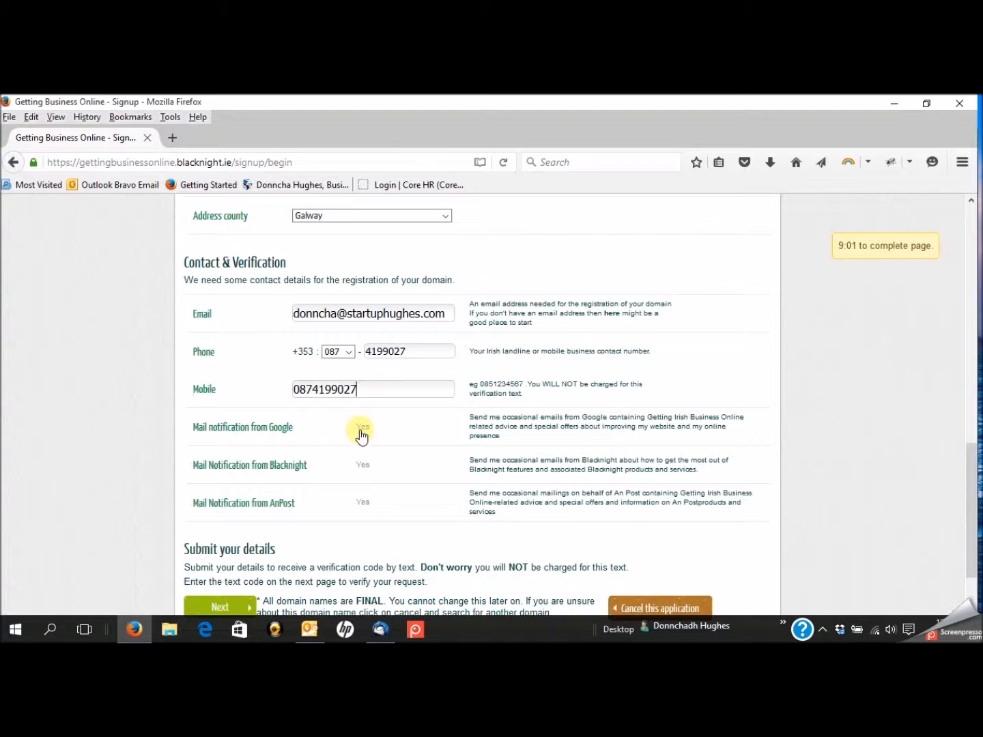
- Set the Google, Blacknight and AnPost mail notifications to No
left_click(370, 433)
left_click(371, 470)
left_click(363, 503)
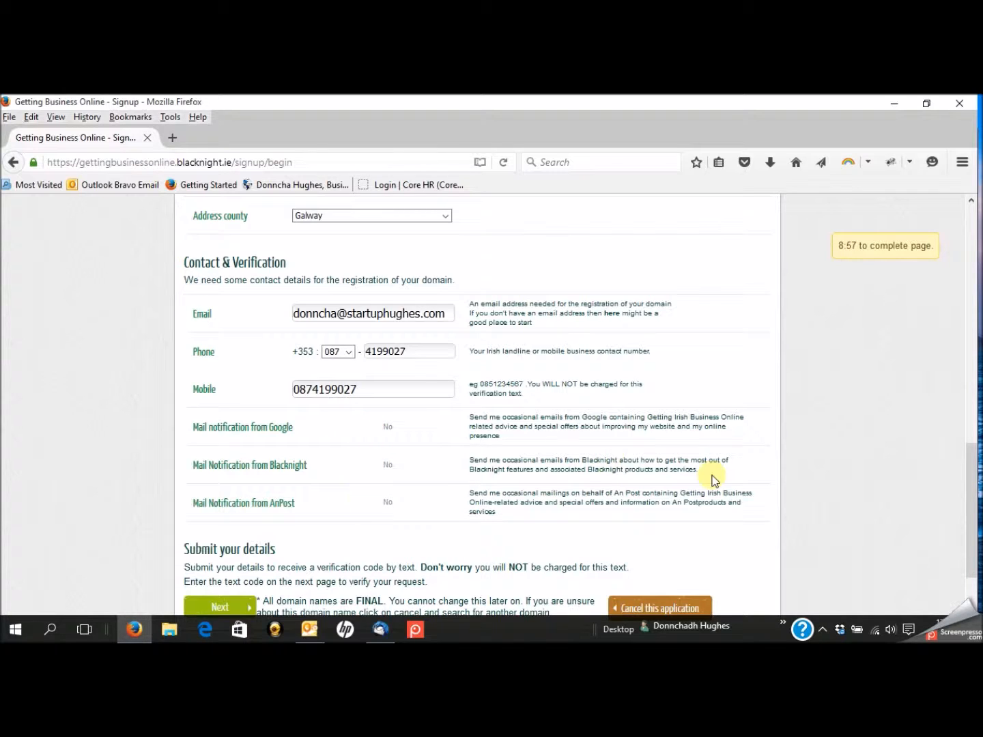
left_click_drag(973, 453, 970, 494)
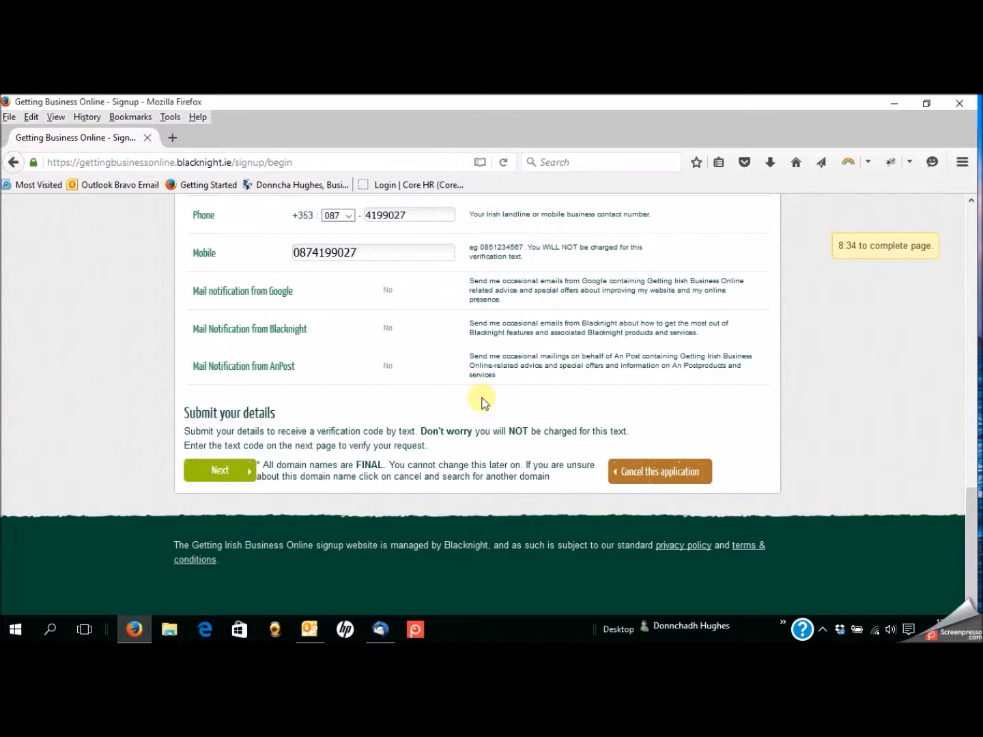
- Submit the contact details, then fill in the address town flagged as missing
left_click(217, 471)
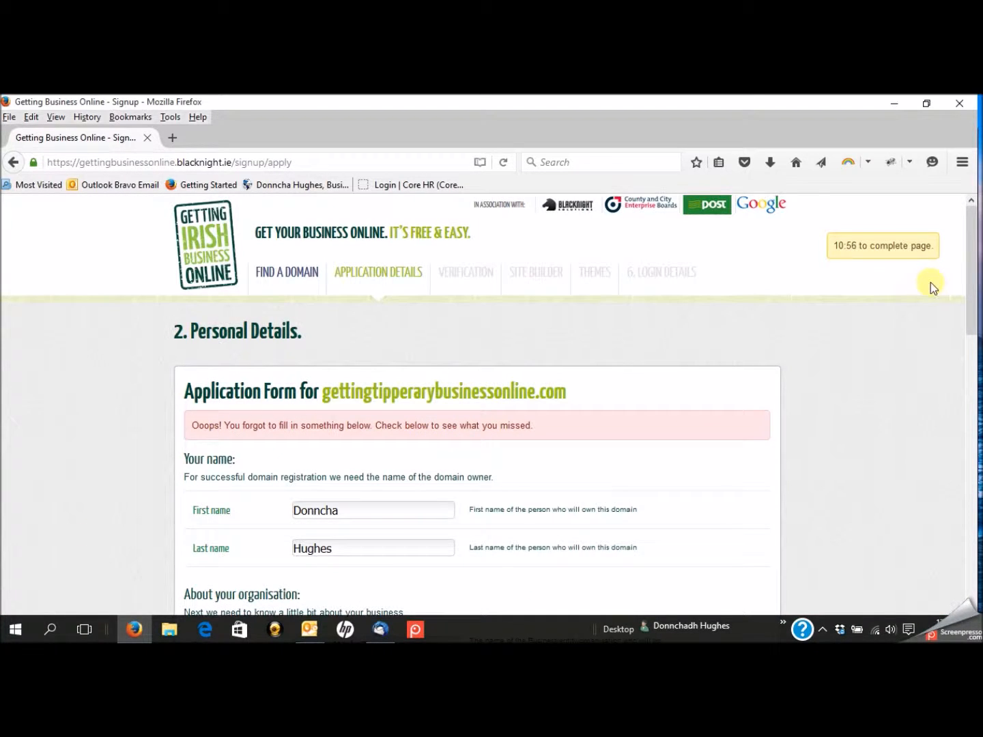
scroll(969, 279, "down", 4)
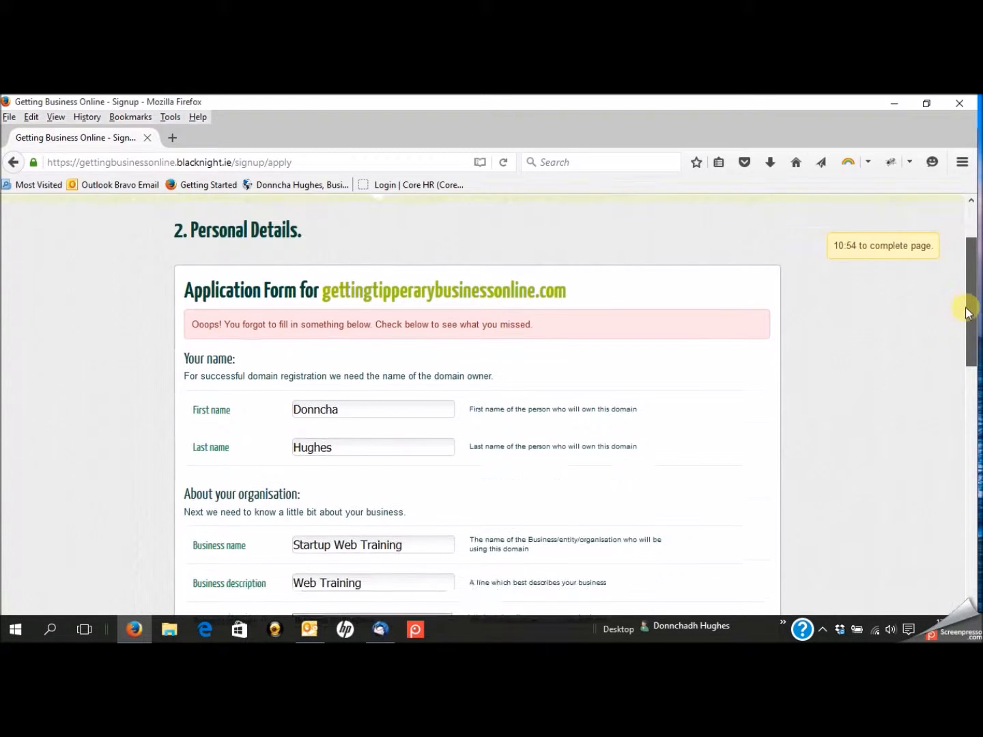
mouse_move(964, 338)
left_mouse_down()
mouse_move(961, 380)
mouse_move(961, 353)
left_mouse_up()
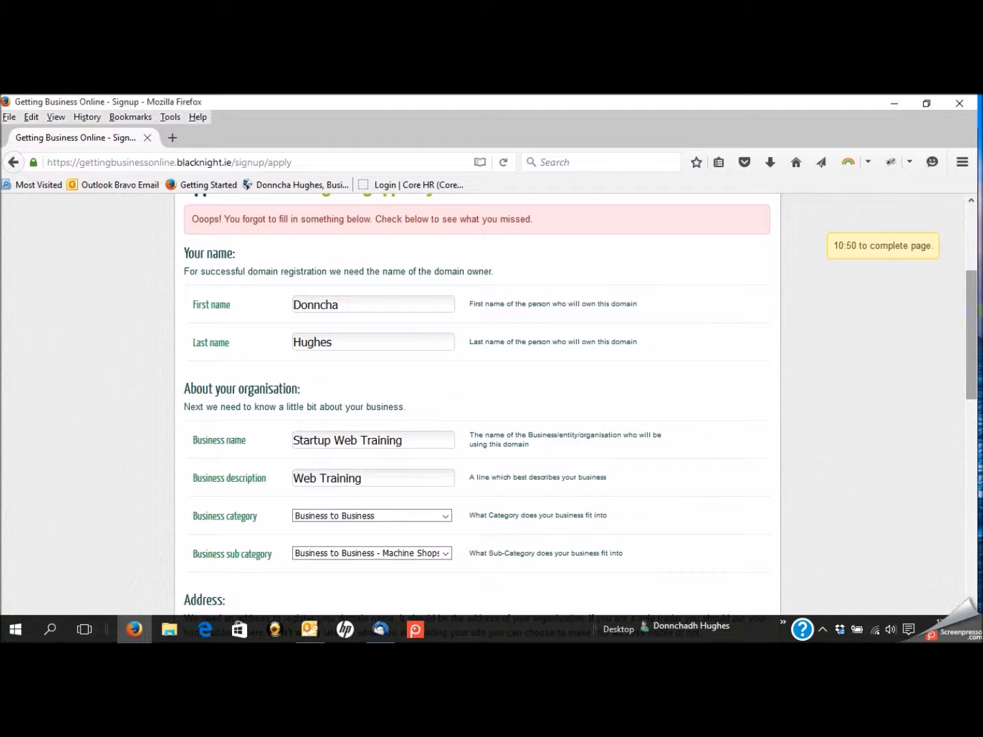
left_click_drag(976, 311, 975, 397)
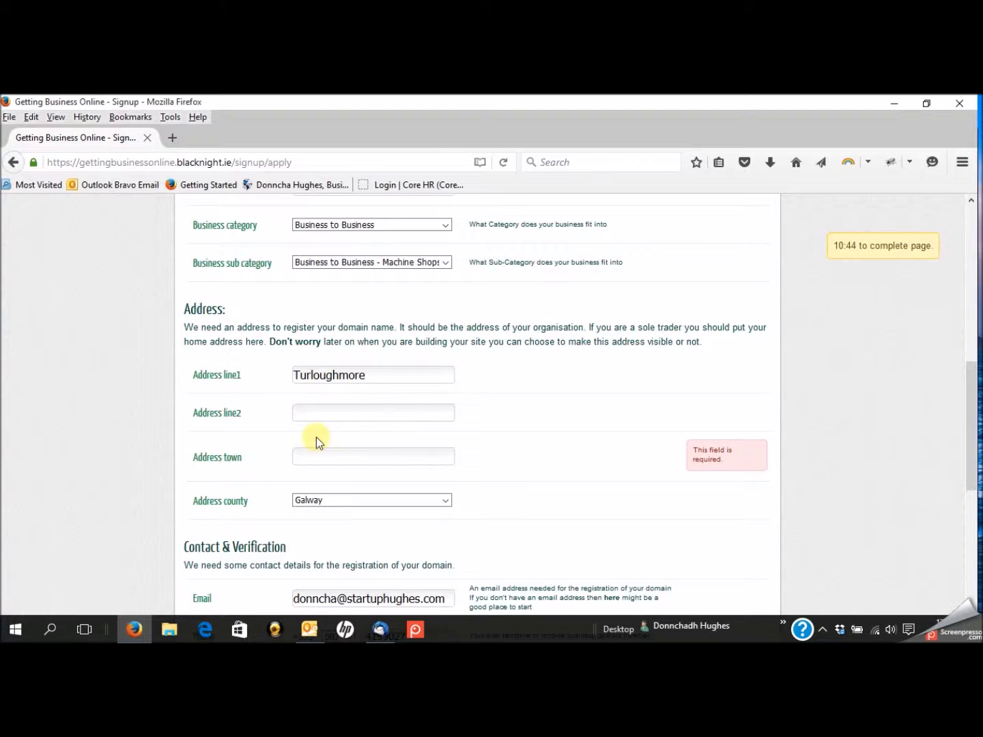
left_click(311, 458)
type("Tur")
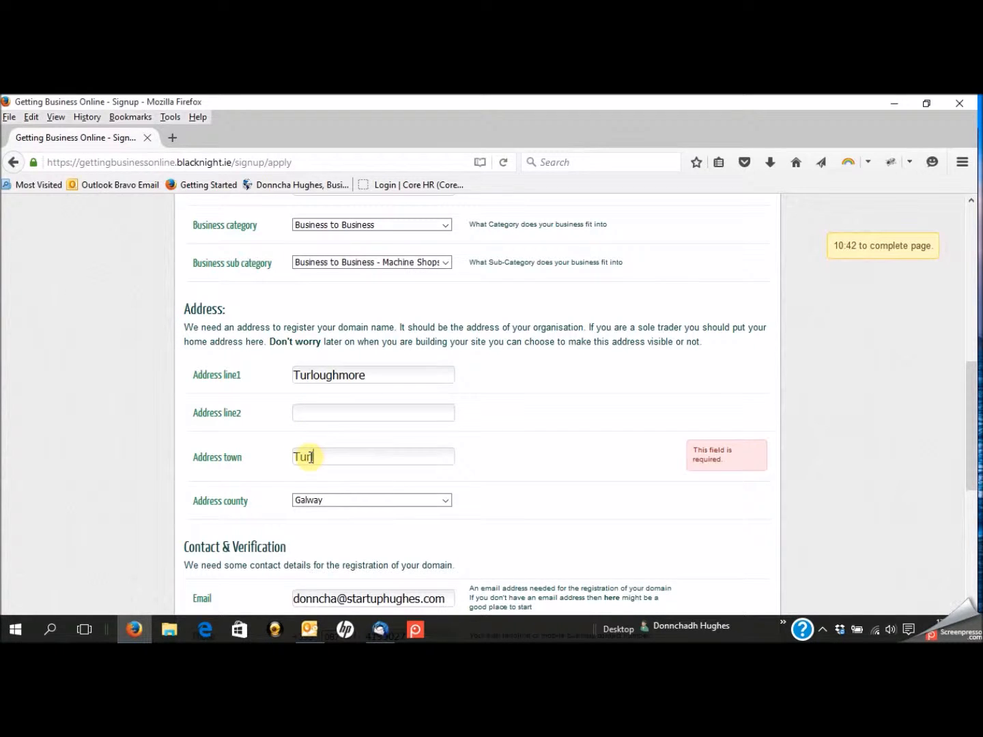
type("loughmore")
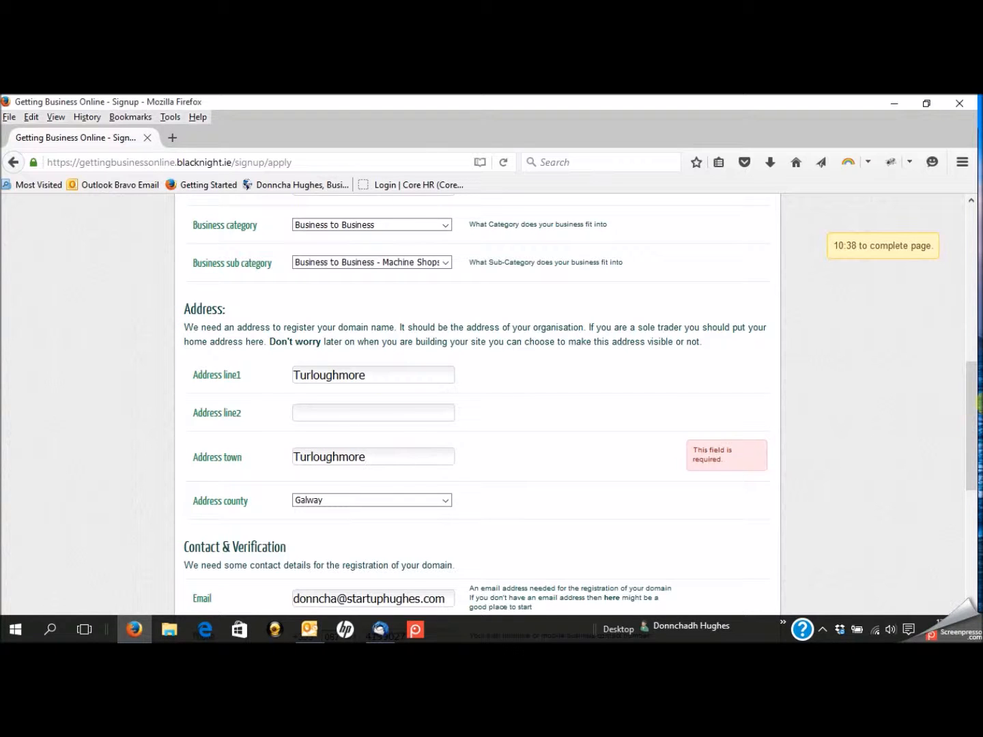
left_click_drag(978, 404, 966, 520)
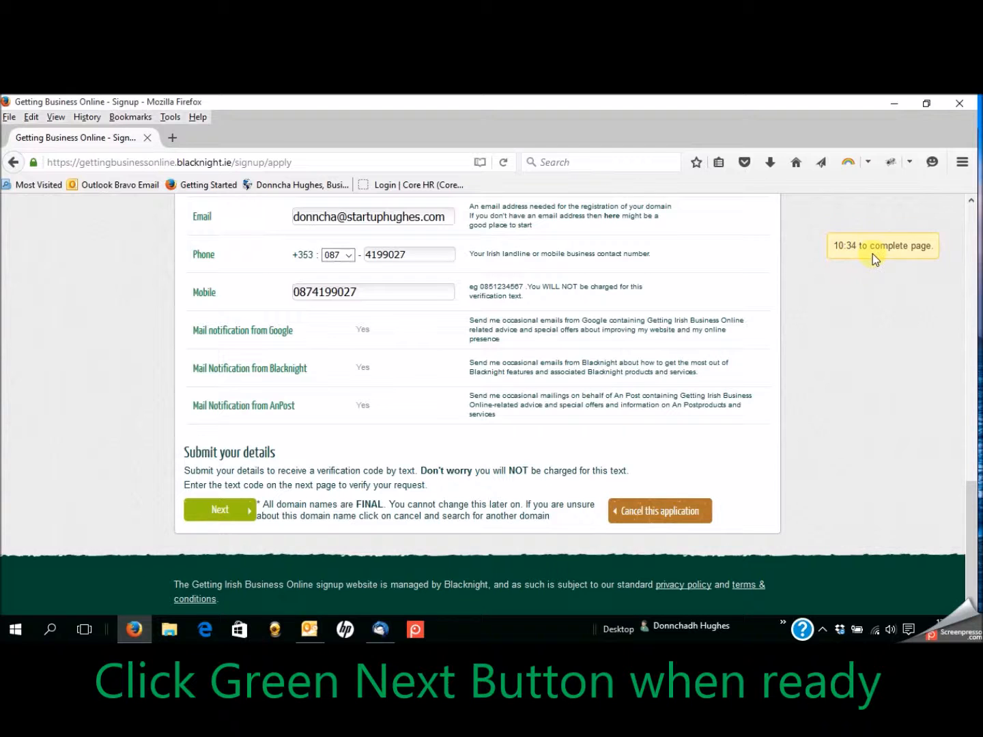
- Submit the corrected application with the green Next button
left_click(227, 513)
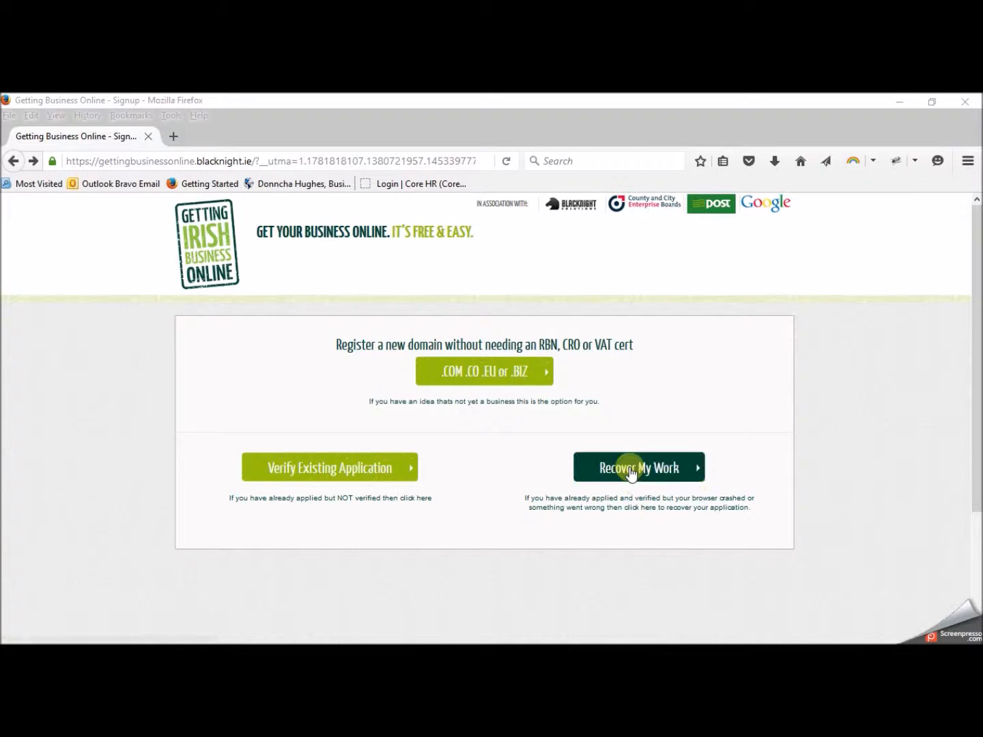
- Verify the existing application using the mobile number and the texted SMS code
left_click(322, 478)
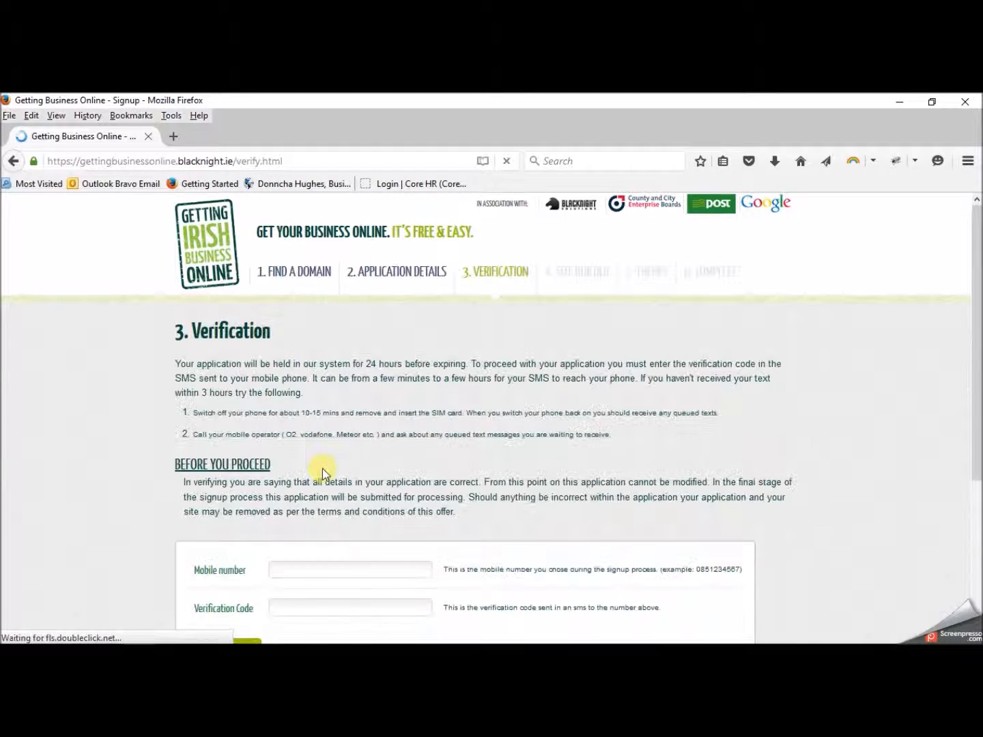
left_click(300, 568)
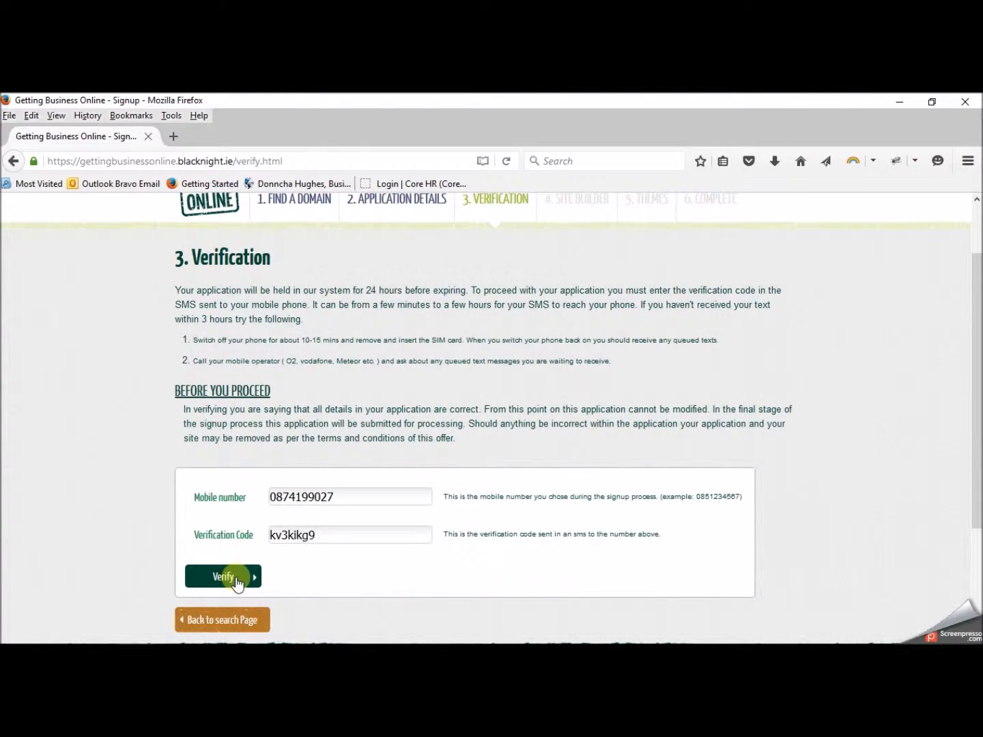
left_click(236, 579)
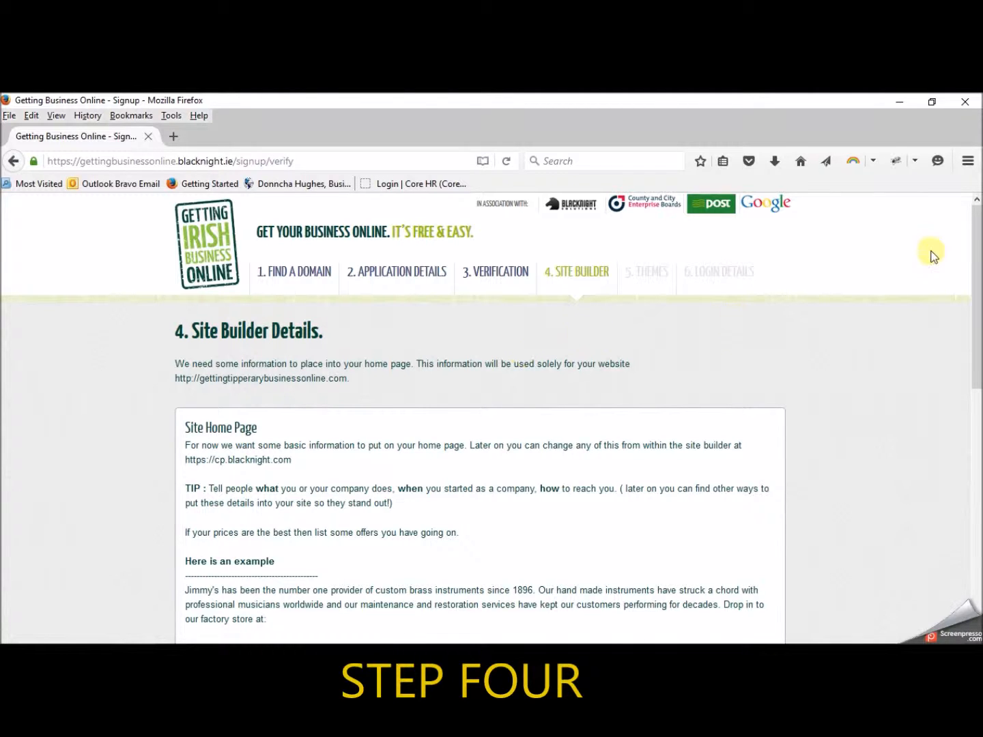
- Write About text 'Training on how to set up a website for your business. Full website coming soon.'
left_click_drag(975, 249, 976, 332)
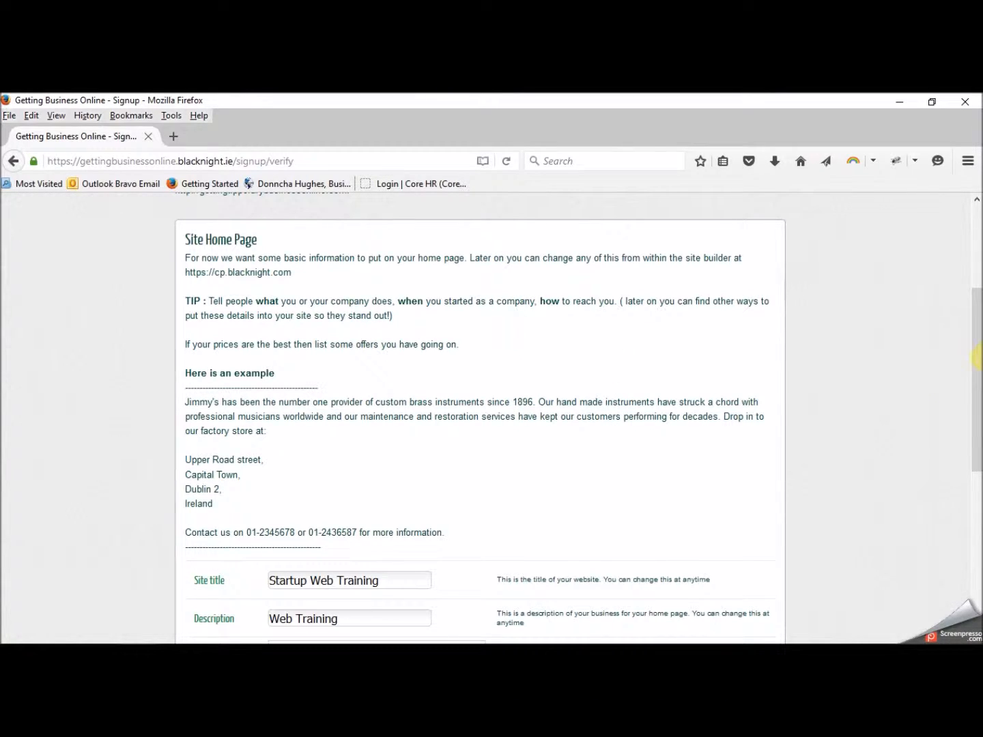
left_click_drag(975, 343, 976, 428)
left_click(363, 474)
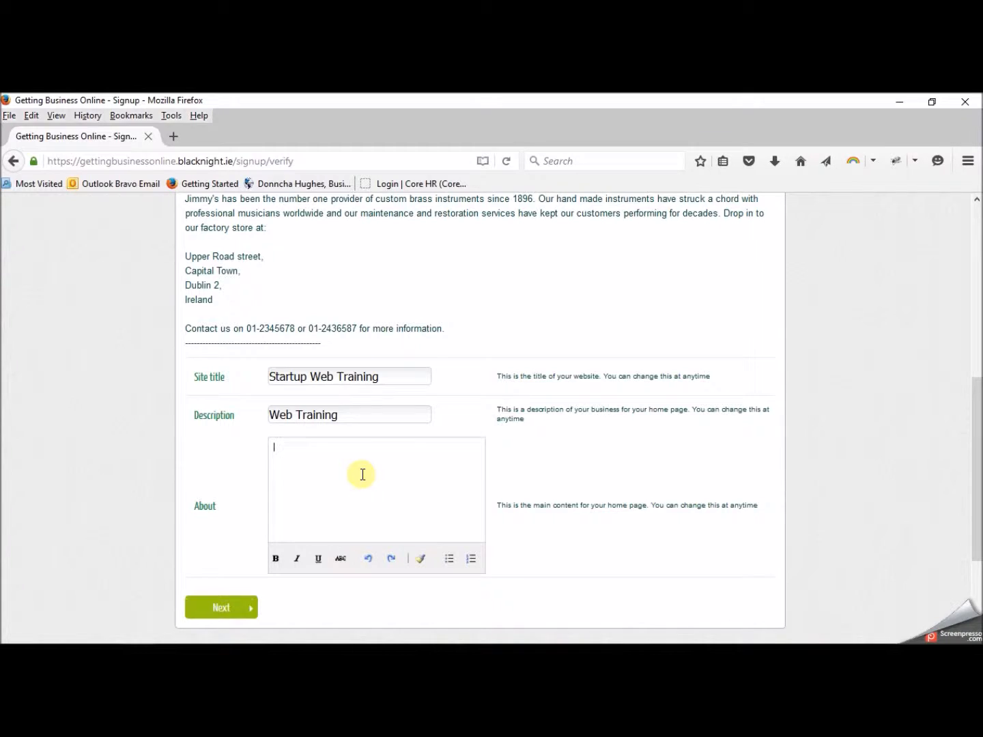
type("Training on how to set up a website for your business.")
key("Return")
type("Full website coming soon.")
- Add lines with the contact e-mail and mobile number, then save the site details
key("Return")
type("Contact Do")
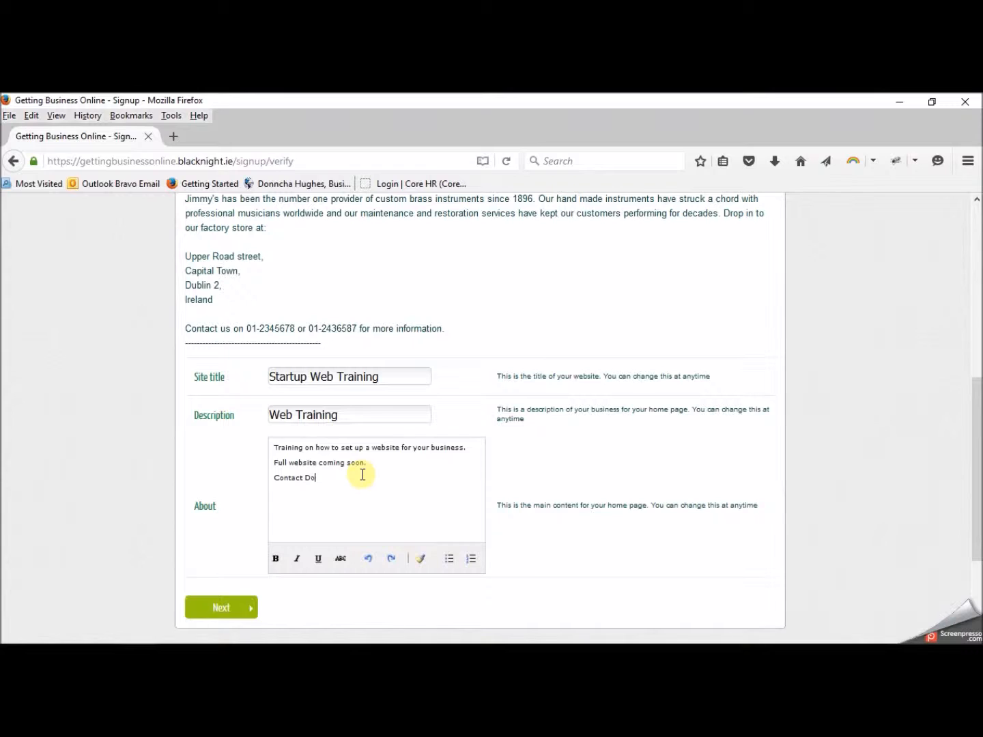
key("Return")
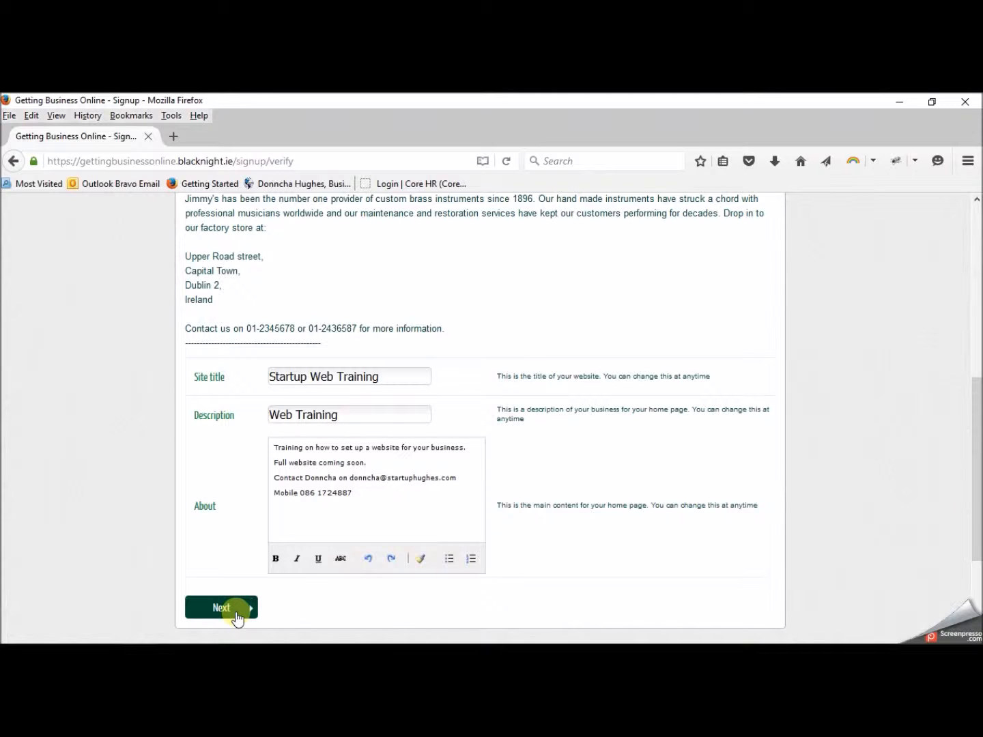
left_click(236, 618)
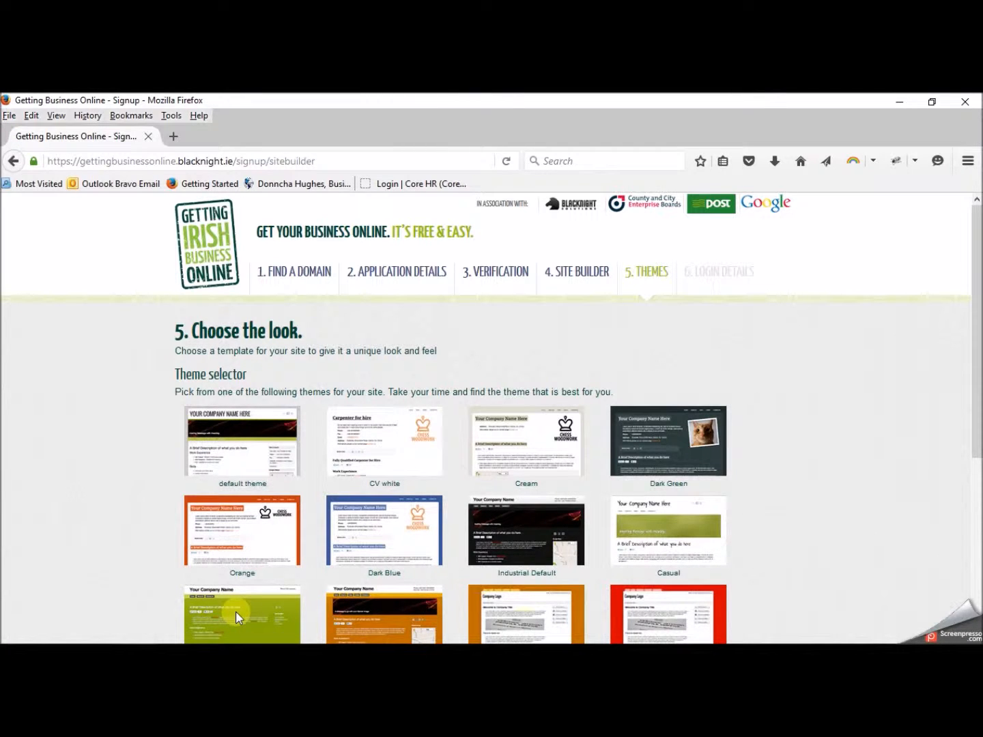
- Preview the default theme and select it as the site's theme
left_click_drag(976, 314, 973, 372)
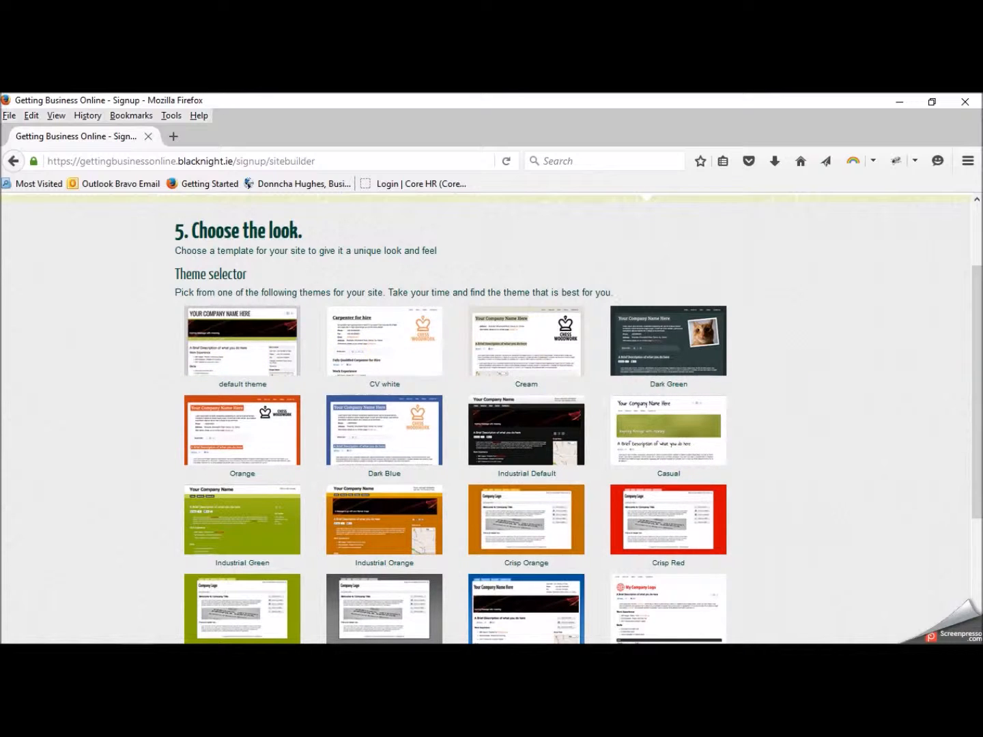
mouse_move(978, 347)
left_mouse_down()
mouse_move(980, 418)
mouse_move(973, 360)
left_mouse_up()
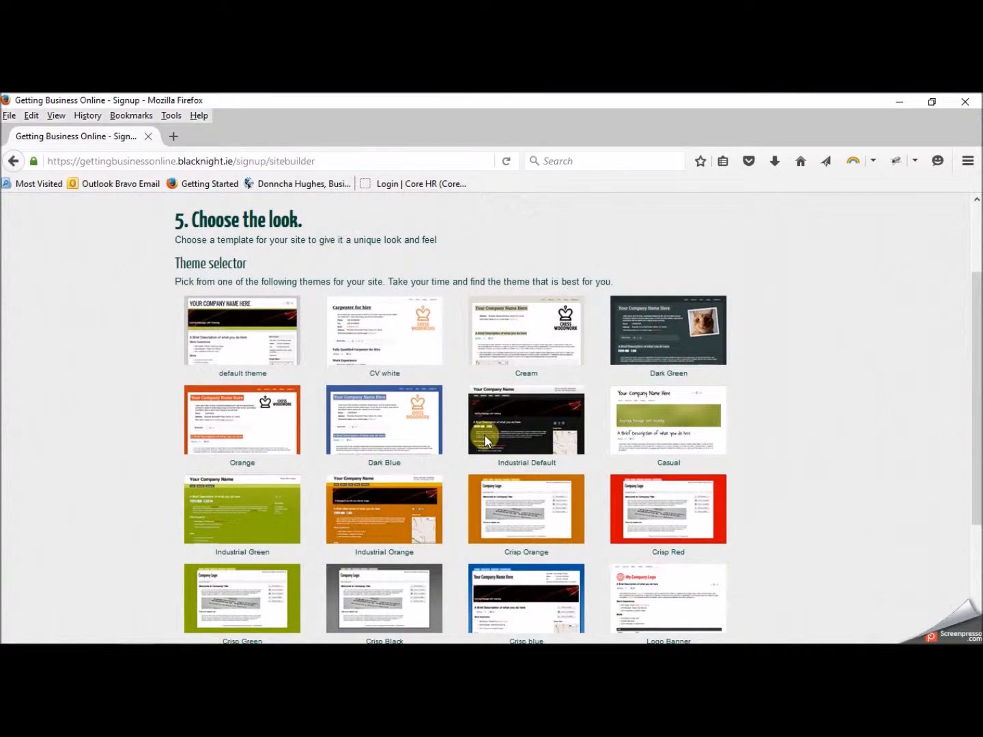
left_click(239, 334)
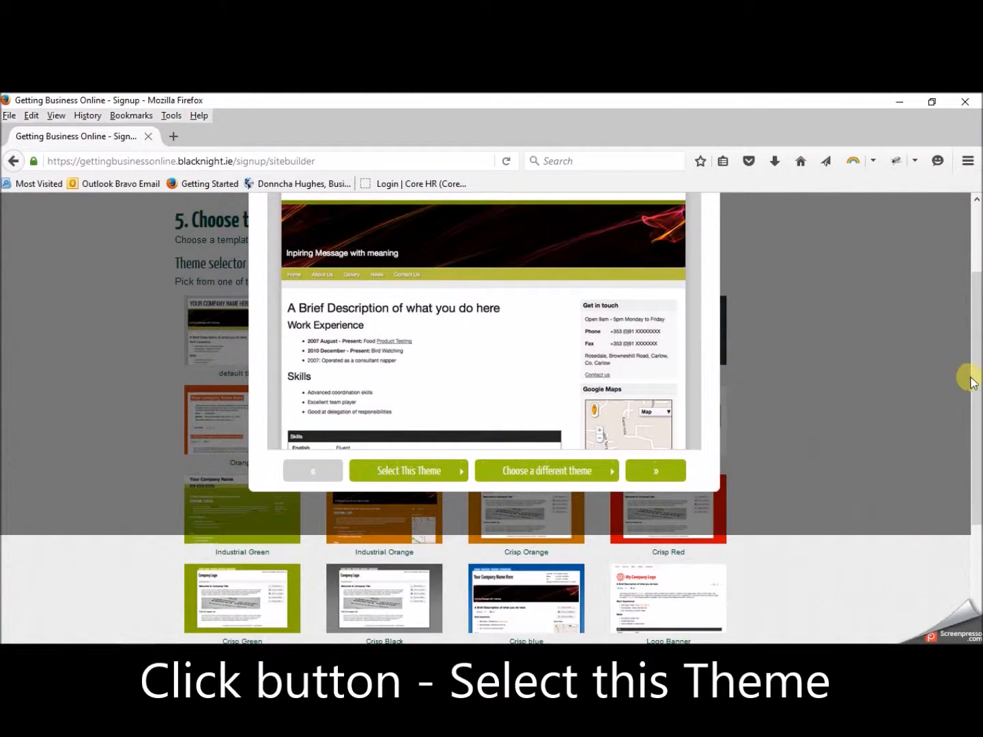
left_click(969, 343)
left_click_drag(974, 314, 975, 281)
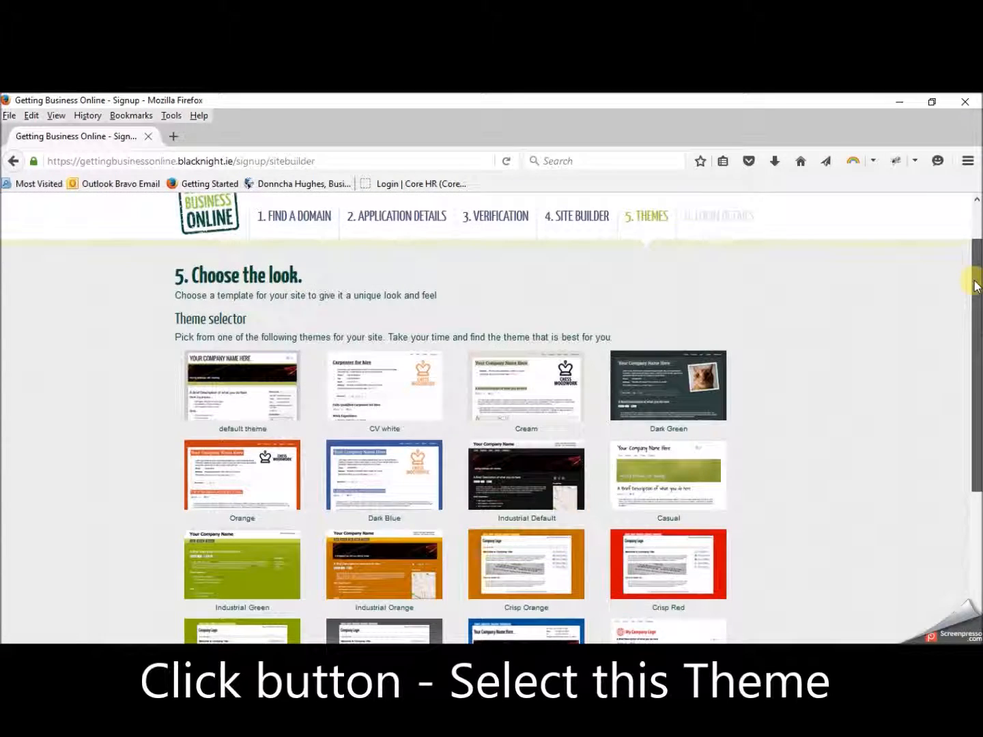
scroll(973, 287, "down", 1)
left_click(271, 361)
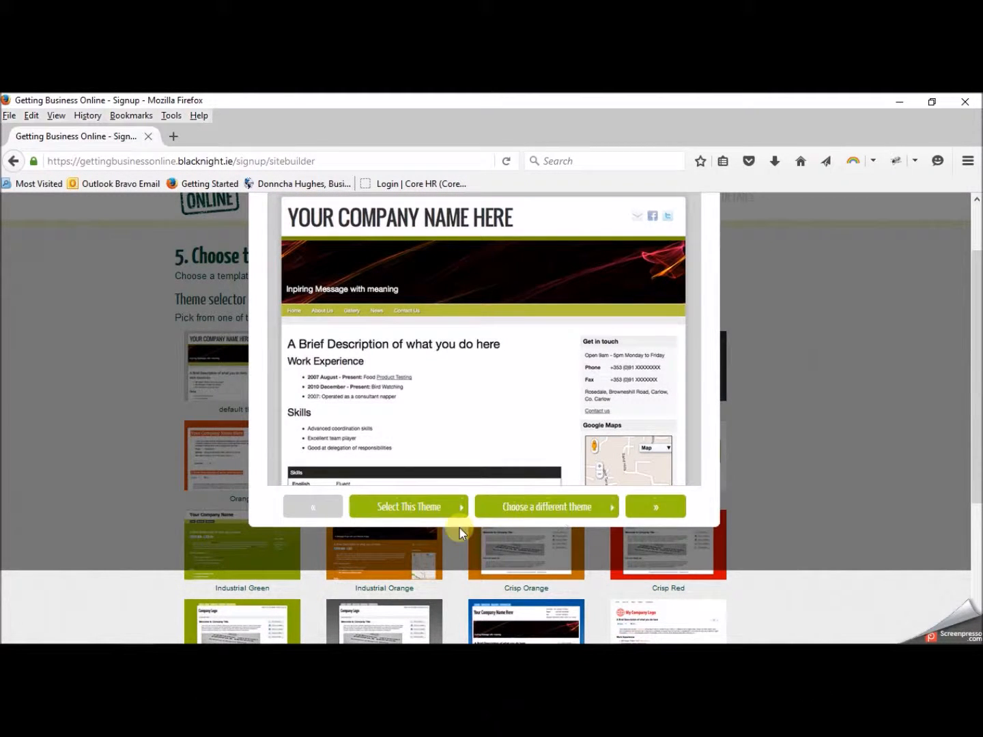
left_click(424, 512)
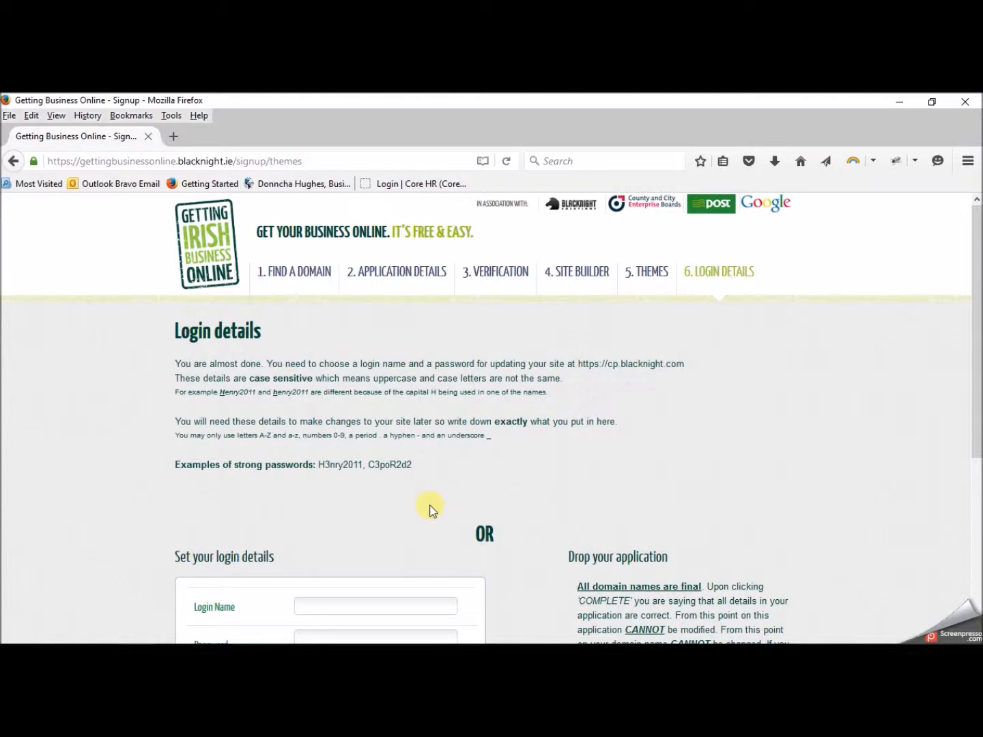
left_click_drag(975, 282, 975, 318)
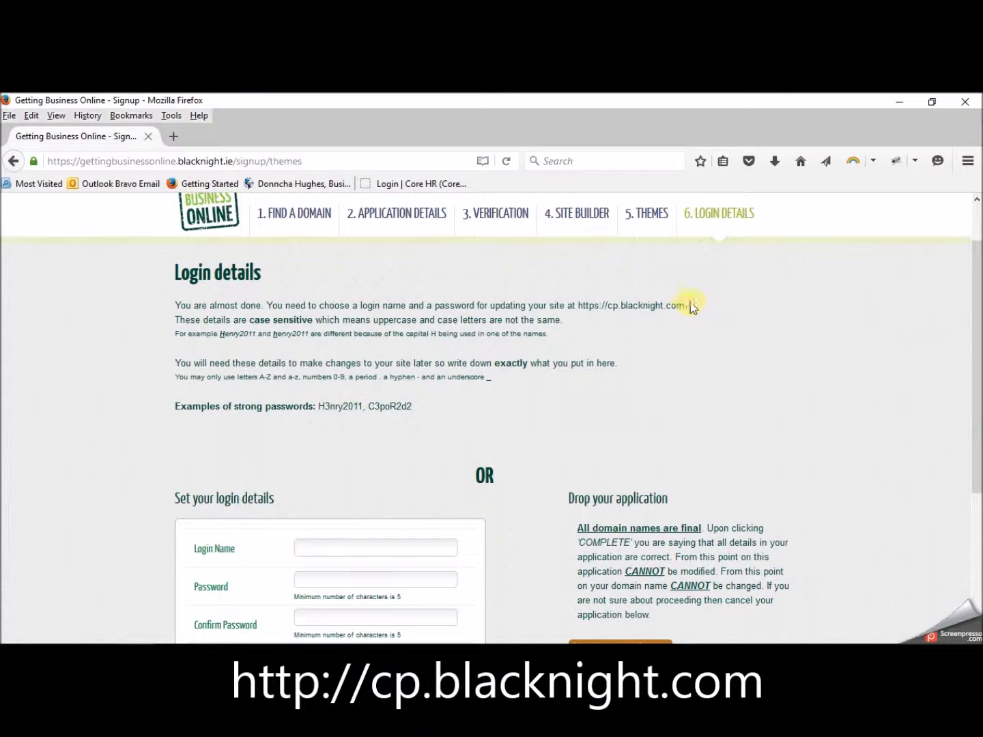
left_click_drag(686, 312, 578, 316)
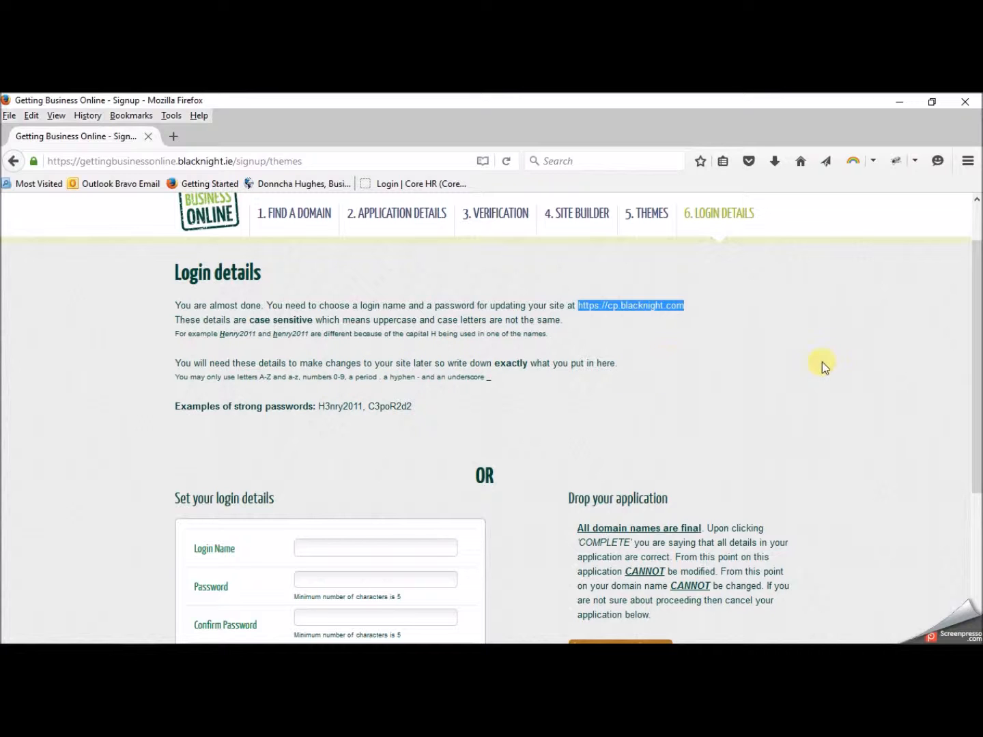
left_click_drag(976, 307, 974, 387)
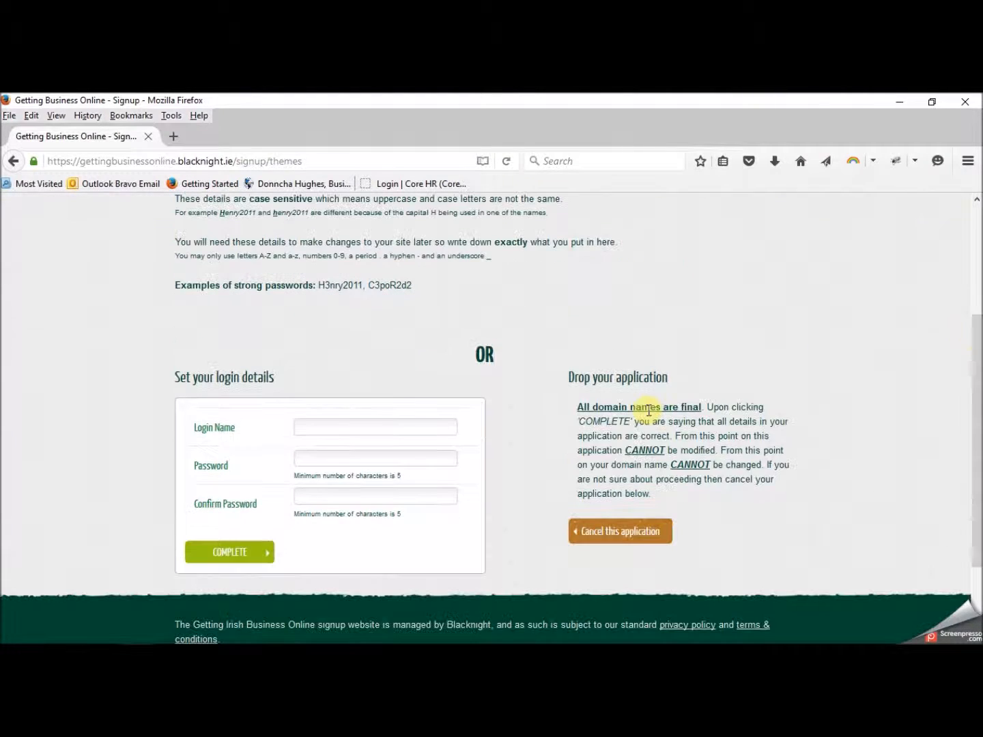
- Enter the chosen login name and a password in the login details form
left_click(329, 425)
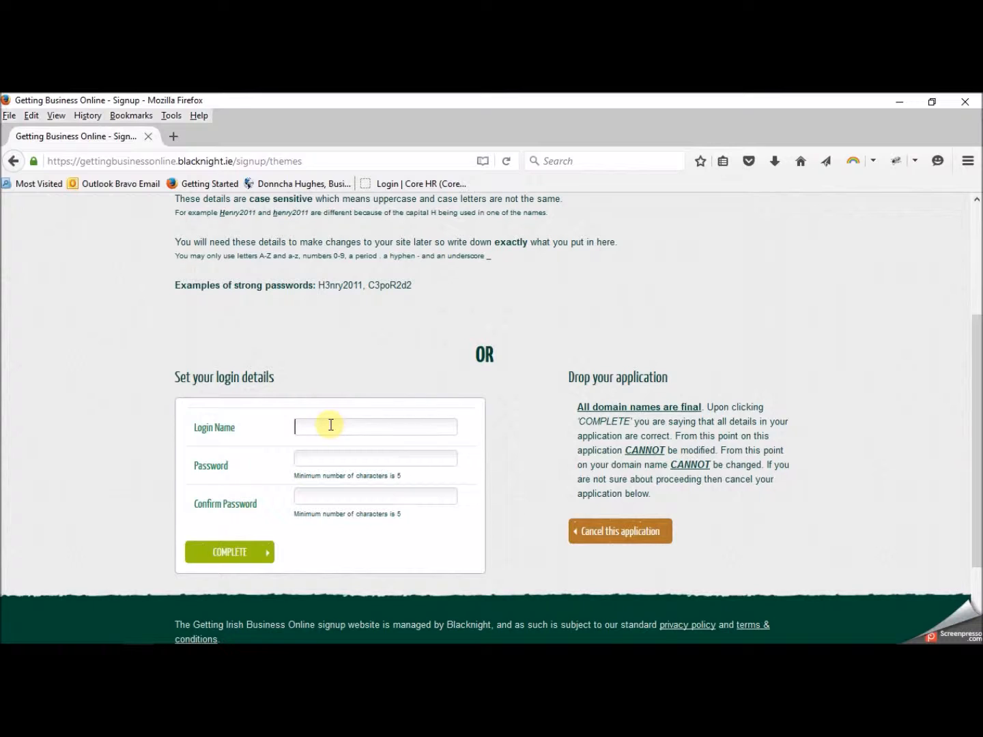
left_click(327, 459)
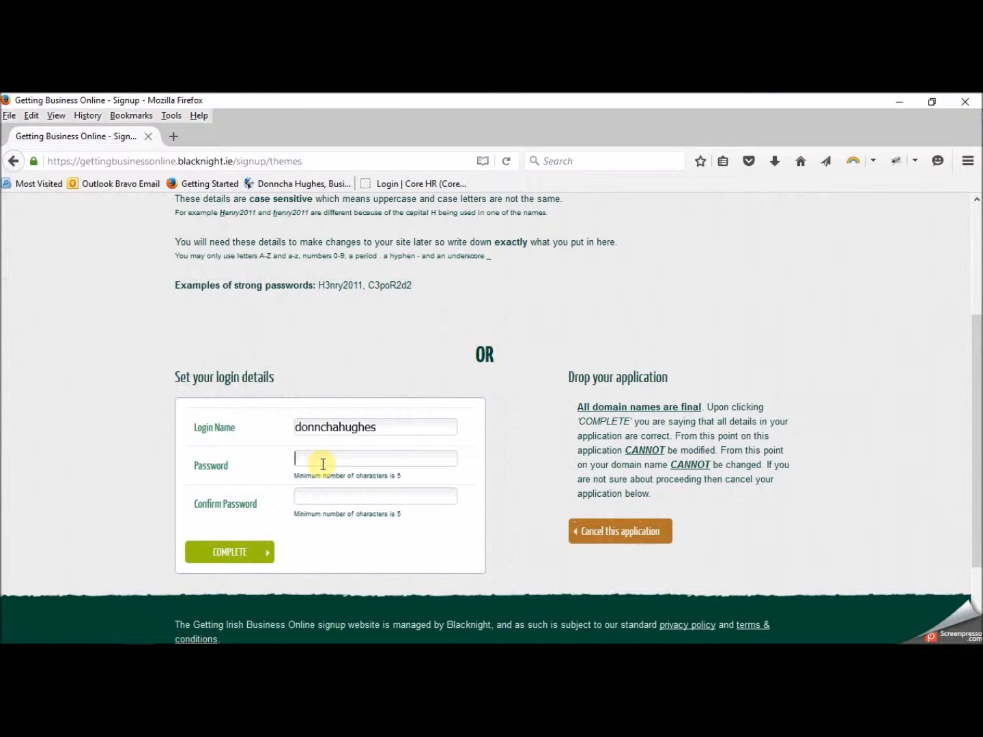
type("d")
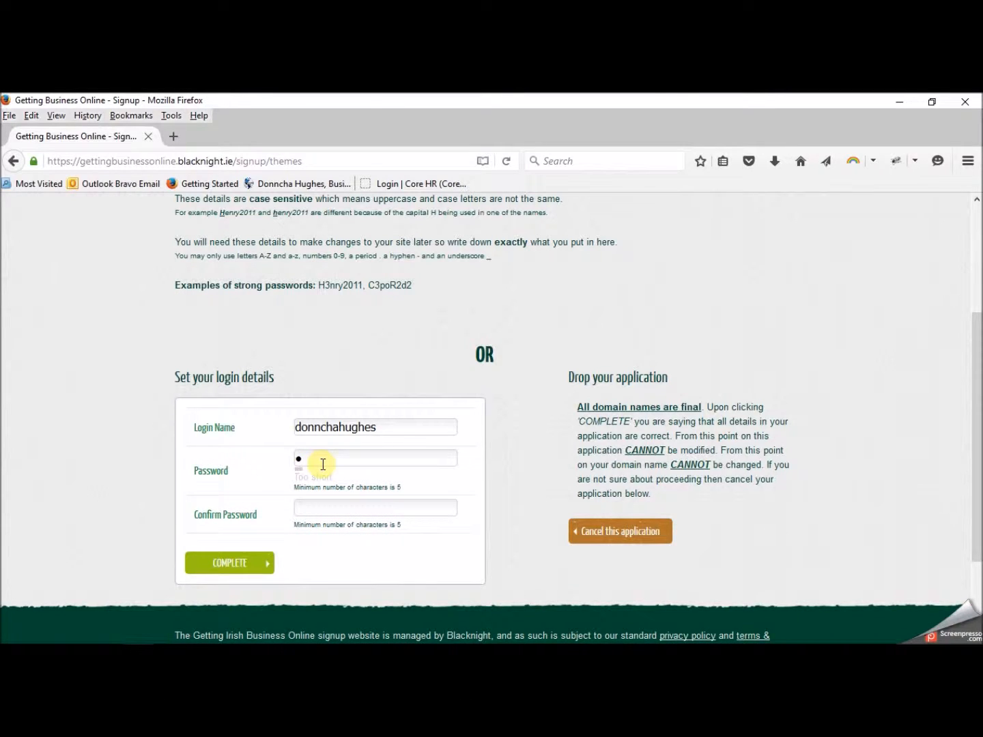
key("BackSpace")
type("••••••••••")
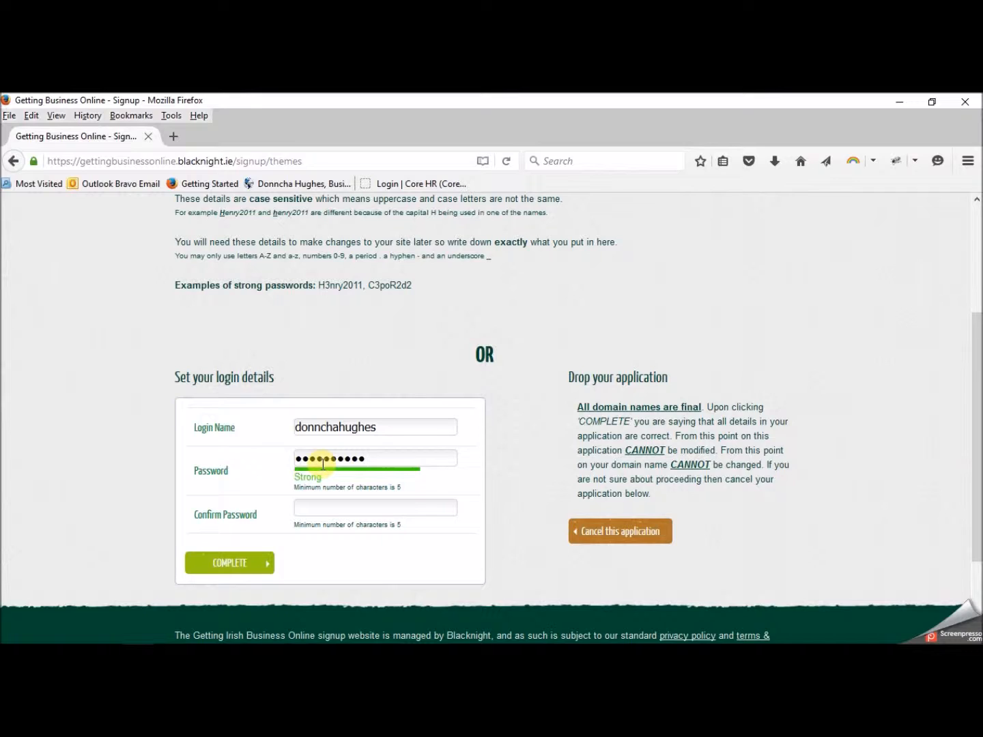
type("•")
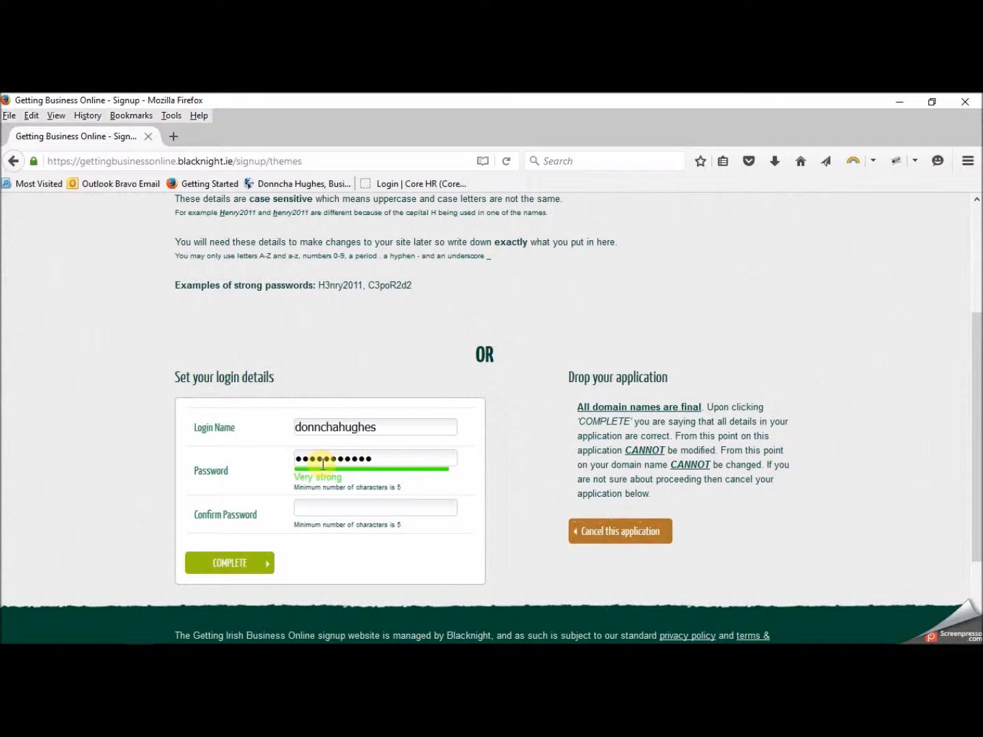
- Confirm the password, zoom the page out one step and submit the application
left_click(322, 509)
type("*****")
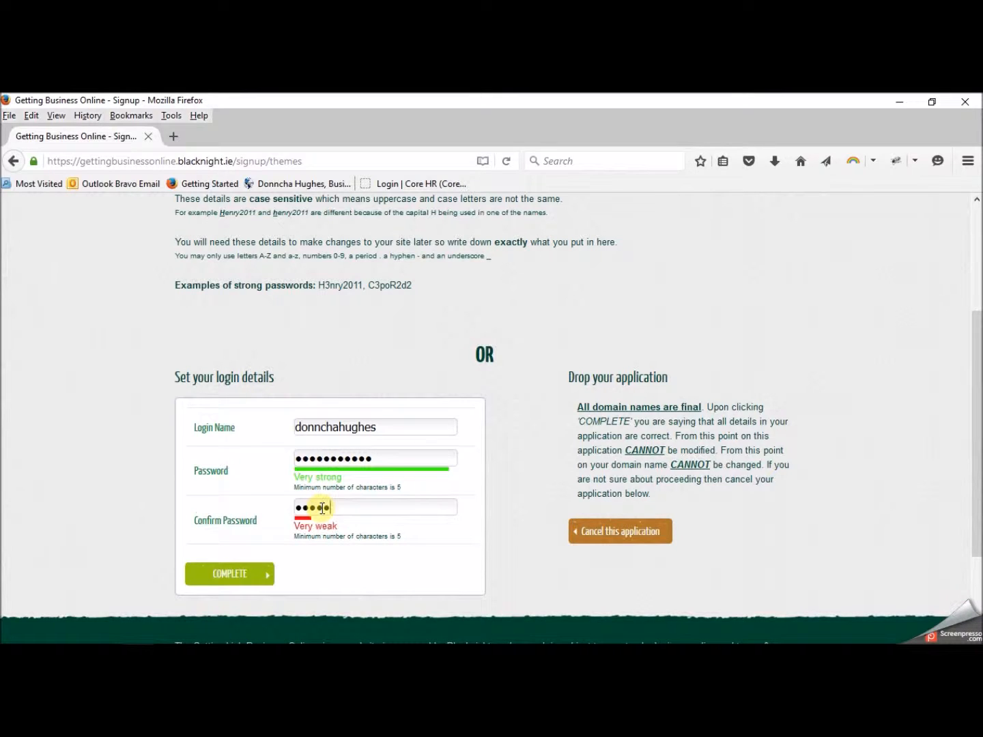
type("******")
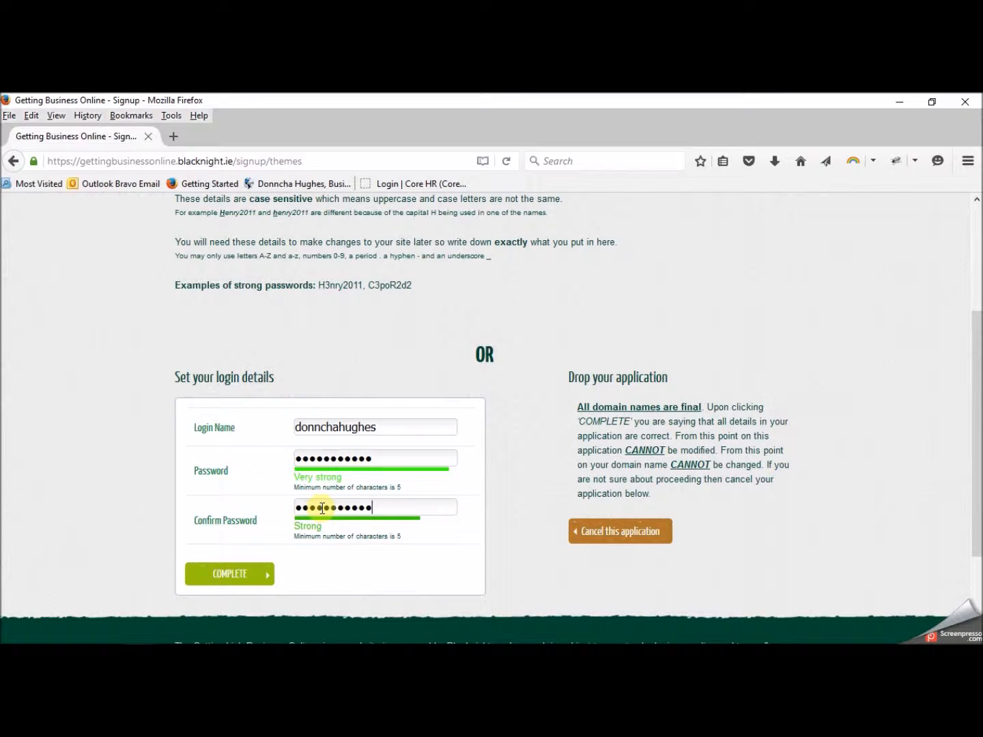
key("ctrl+minus")
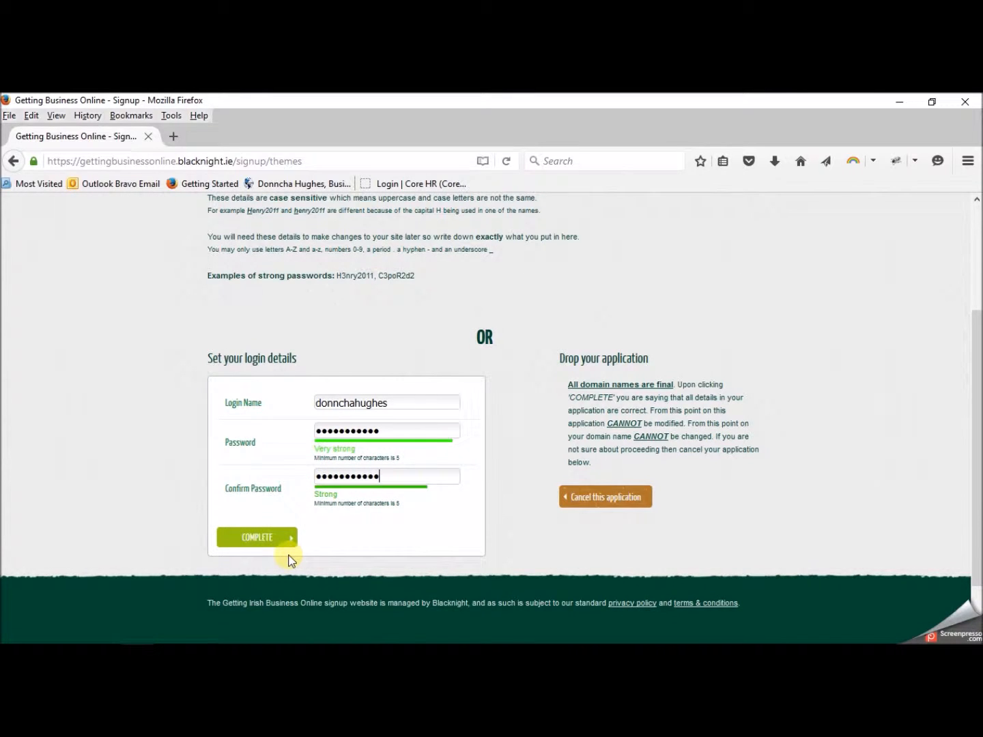
left_click(267, 539)
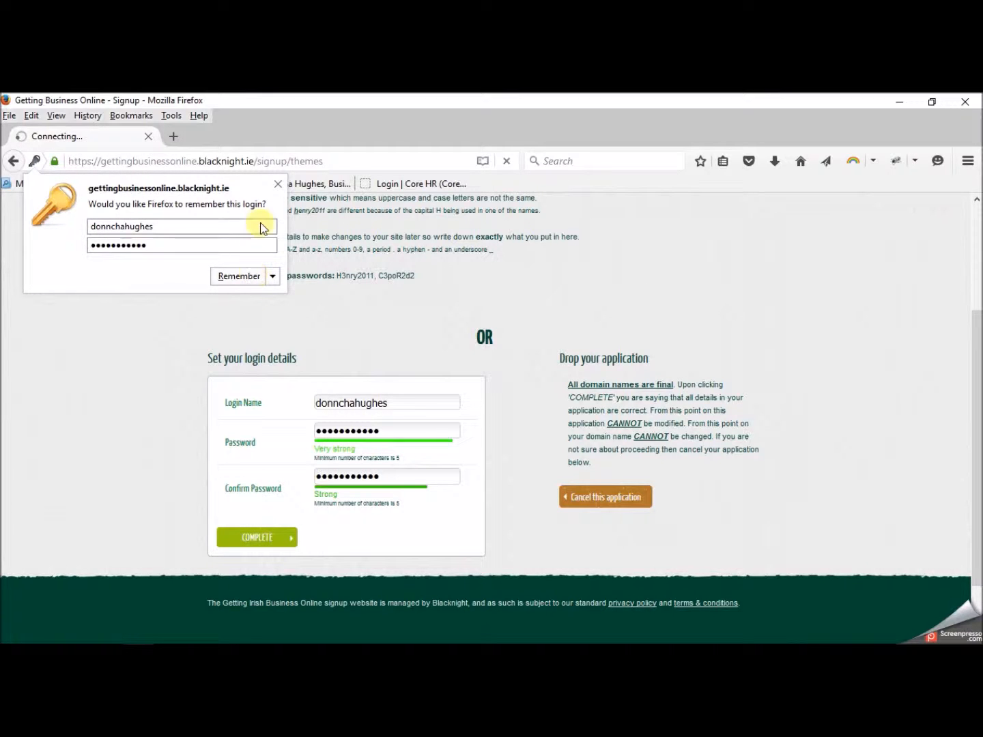
- Dismiss the save-login popup and retype the password after the mismatch error
left_click(277, 184)
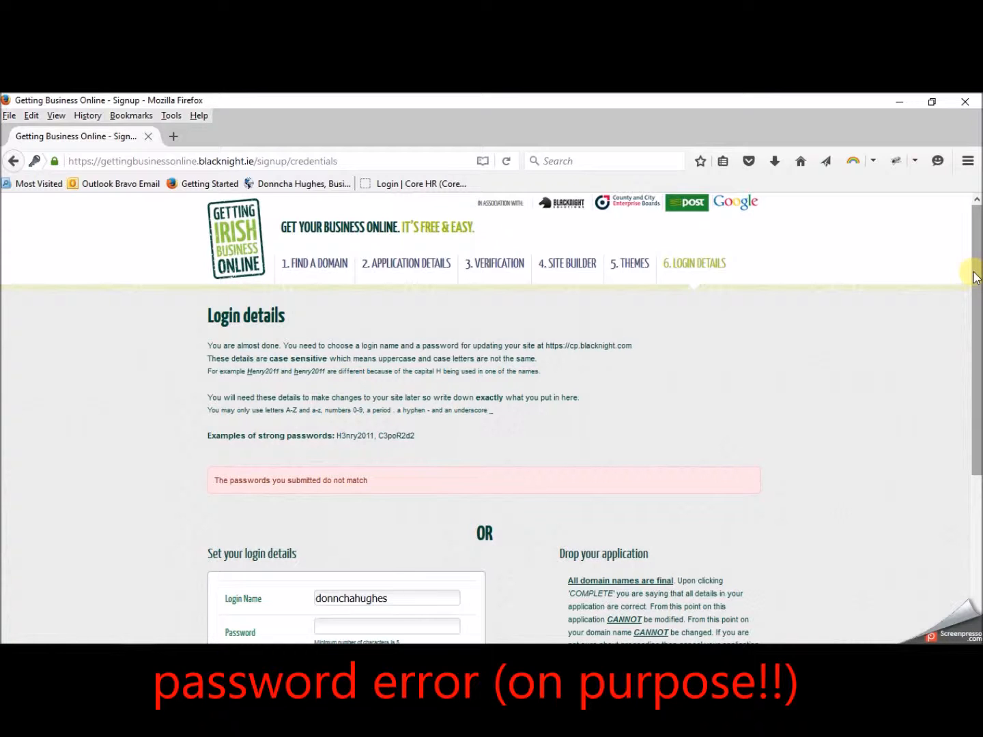
left_click_drag(974, 278, 976, 349)
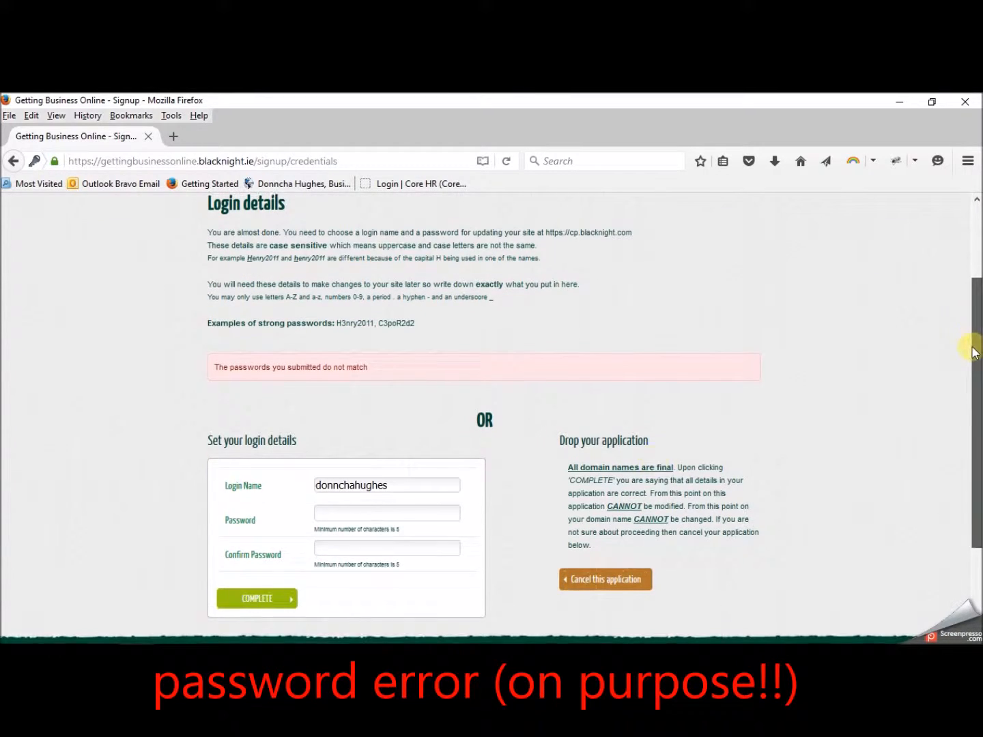
left_click(373, 512)
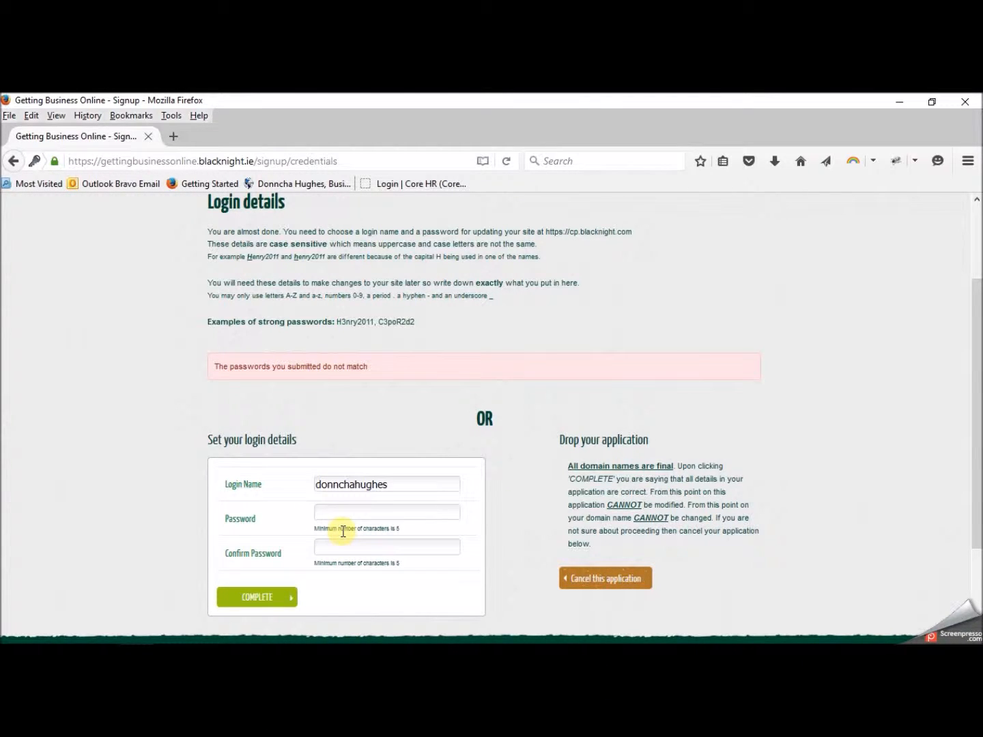
type("••••")
key("BackSpace")
key("BackSpace")
key("BackSpace")
key("BackSpace")
key("BackSpace")
type("••••••••••")
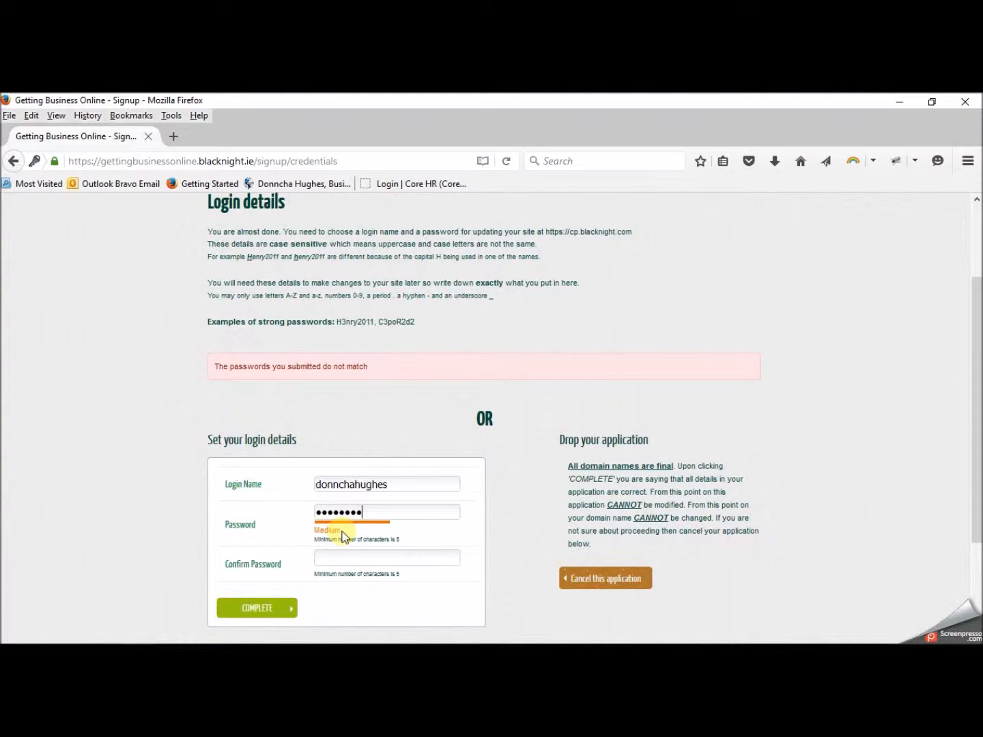
type("•")
- Re-enter the matching confirmation password and submit to reach the Complete! page
left_click(334, 562)
type("•••••")
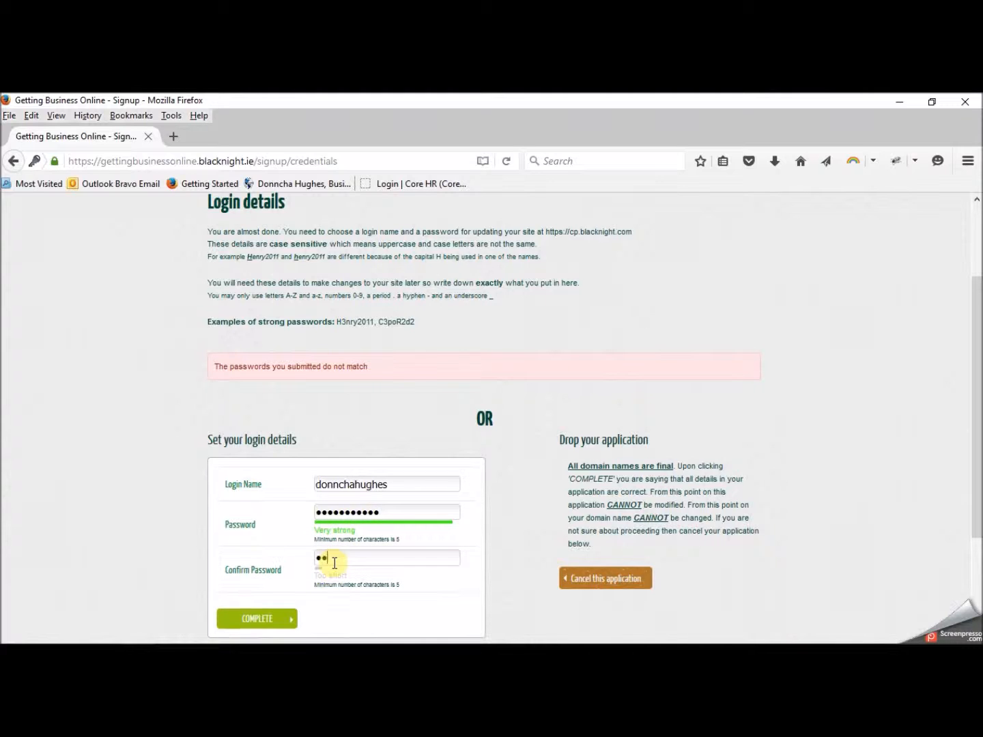
type("•••••")
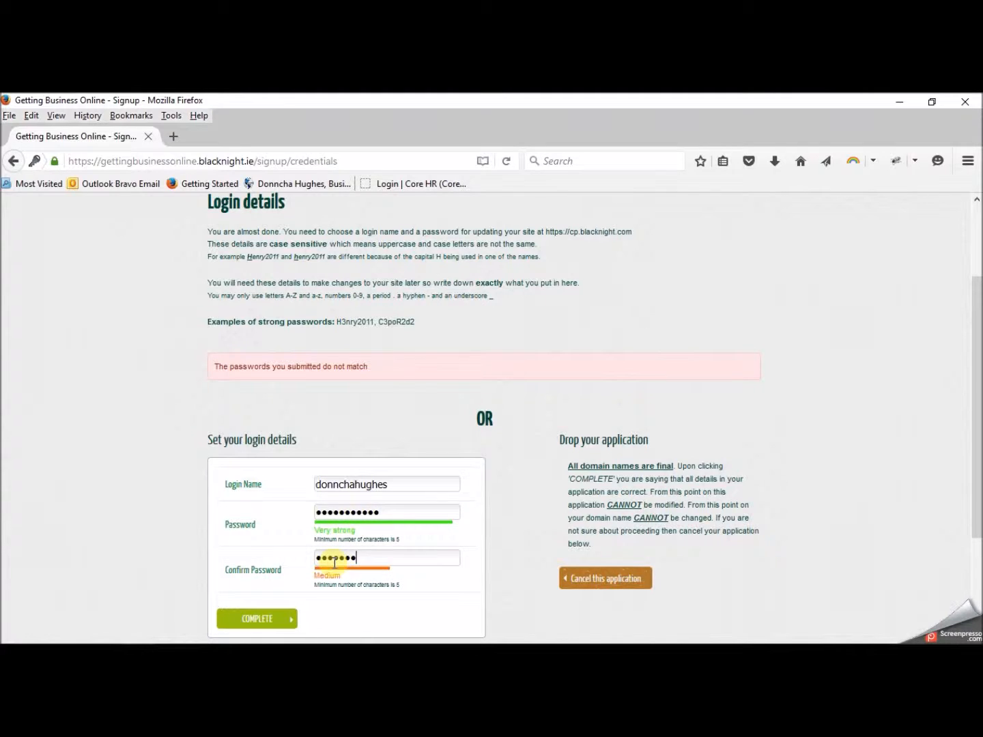
left_click(276, 622)
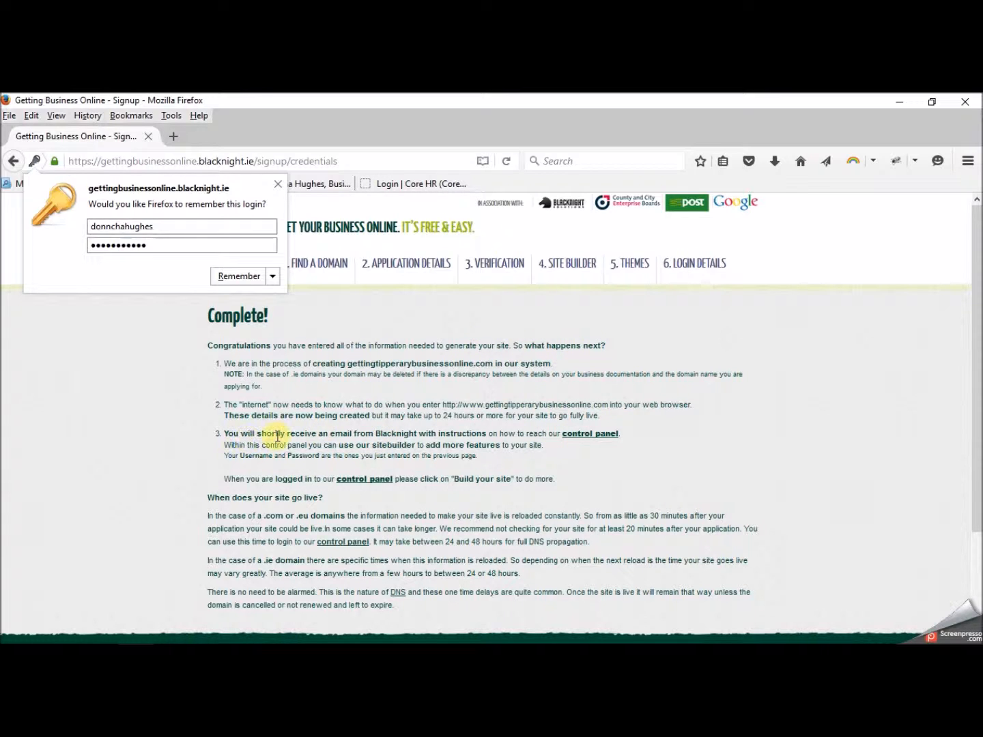
- Open the control panel sign-in page and type the new login name
left_click(581, 435)
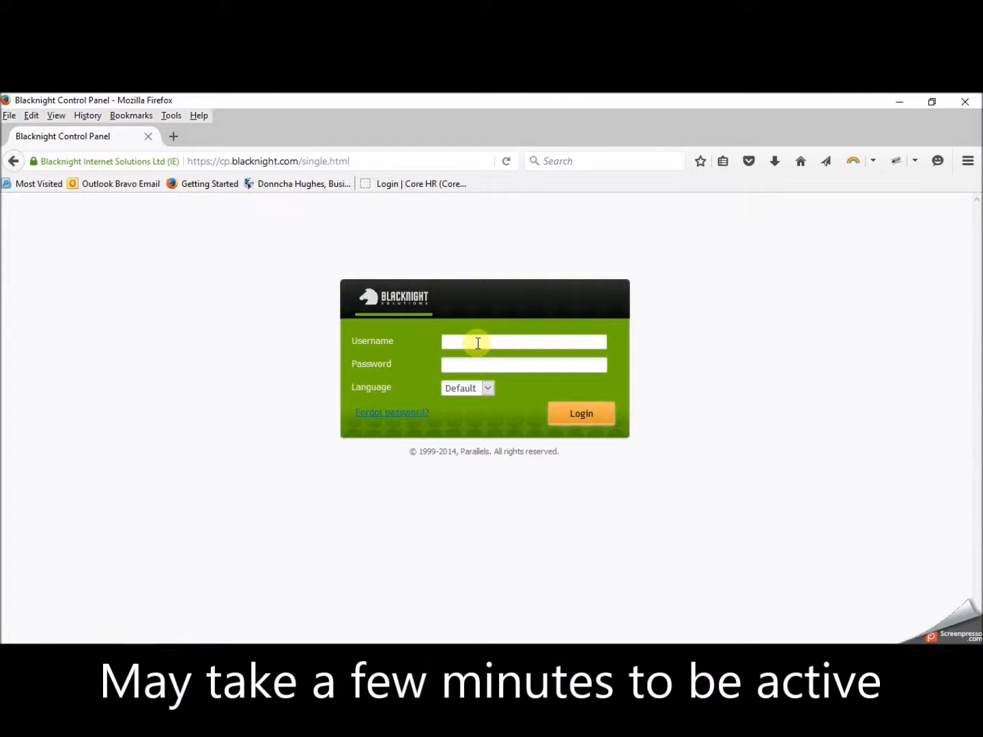
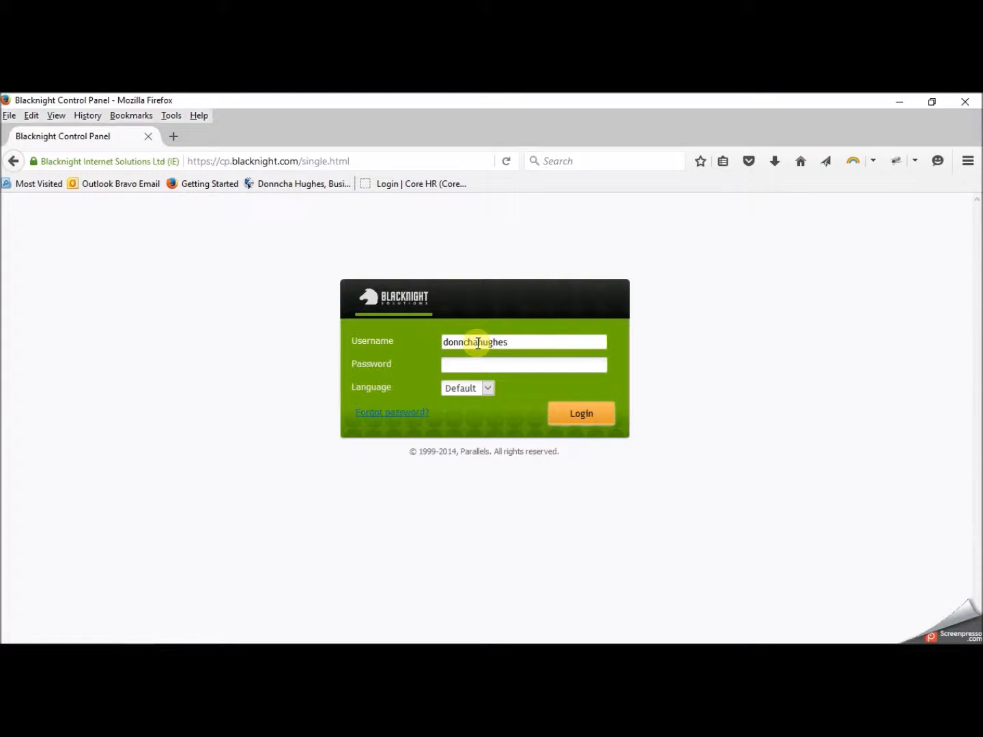
- Enter the account password and log in to the Blacknight control panel
left_click(469, 366)
type("••••")
key("BackSpace")
key("BackSpace")
key("BackSpace")
key("BackSpace")
type("•••••")
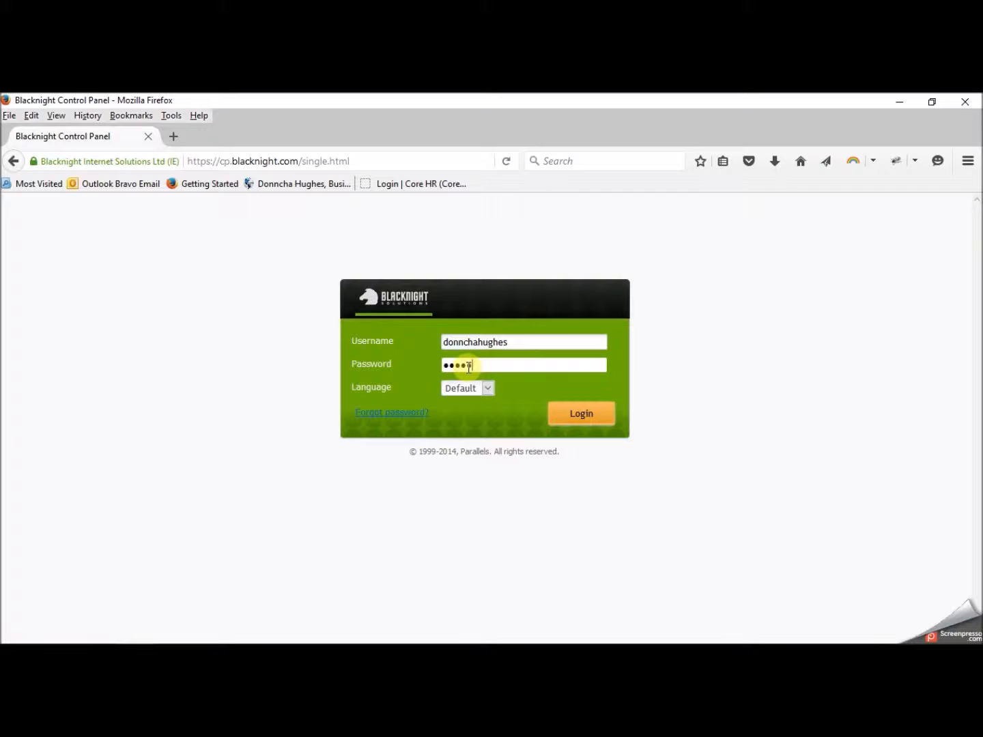
type("••••")
left_click(587, 413)
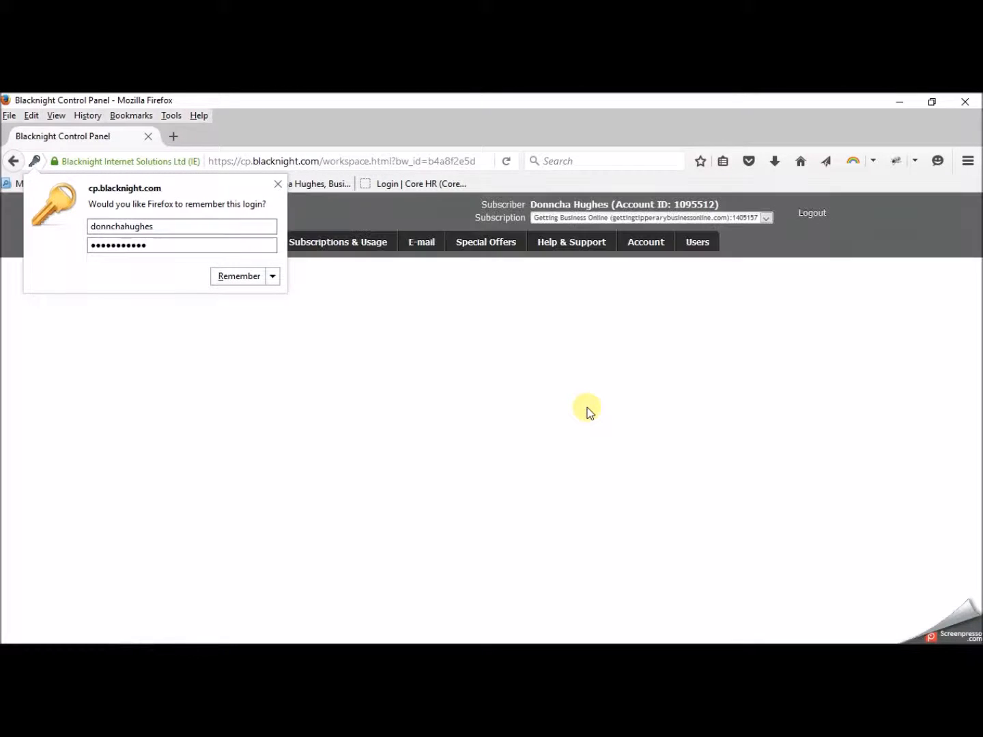
- Dismiss the save-login popup and open the Build Your Site section
left_click(574, 375)
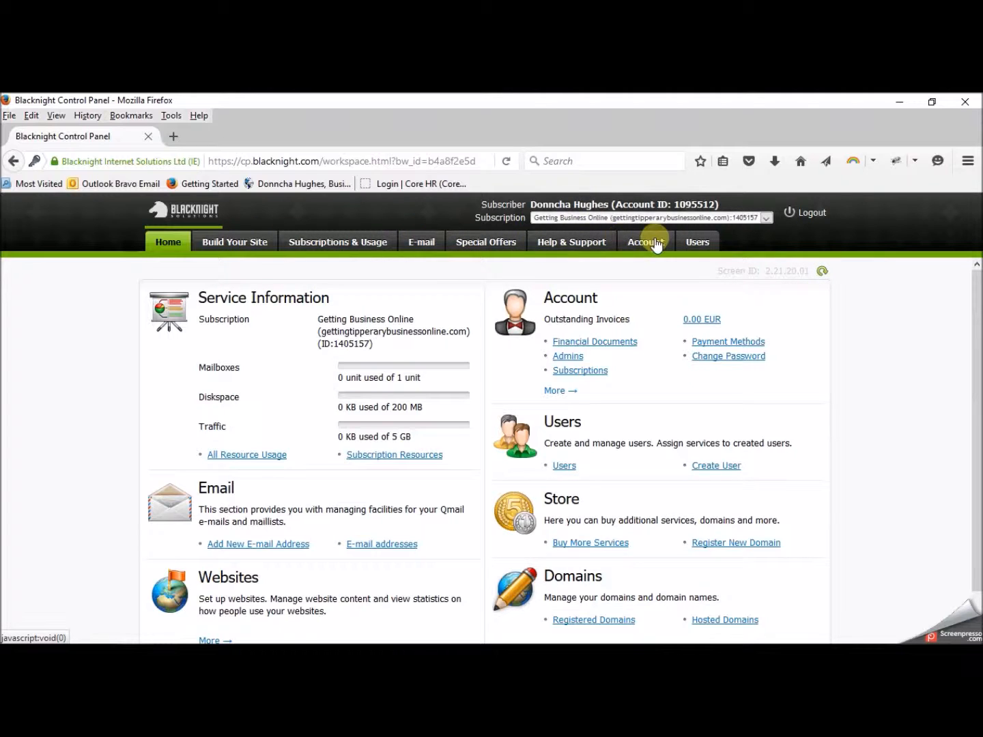
left_click(246, 246)
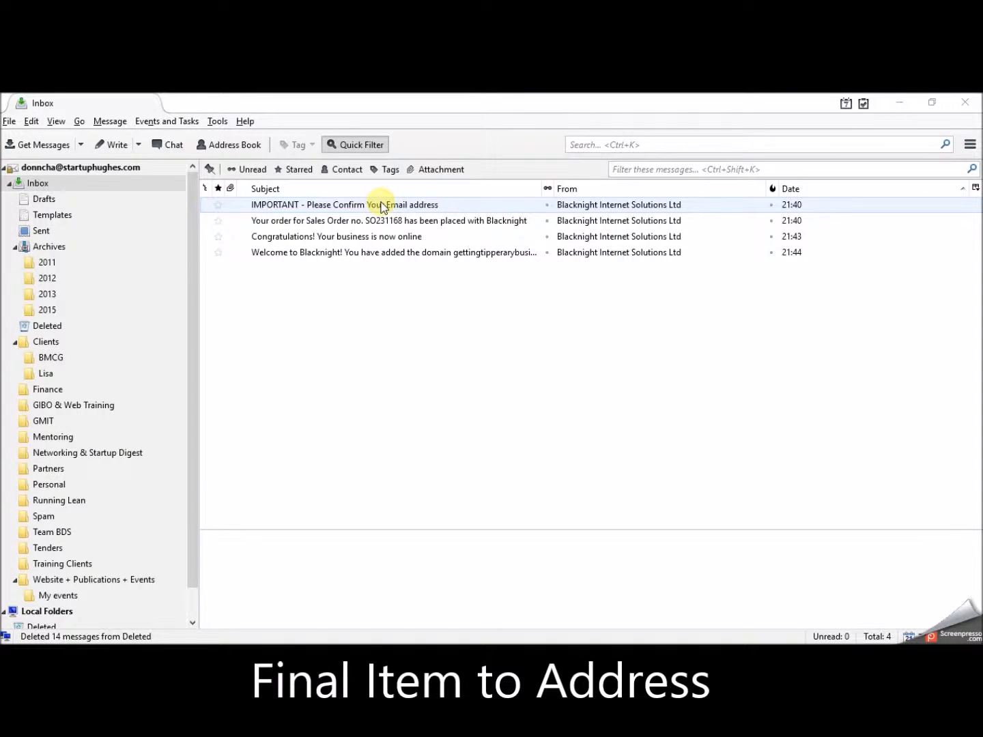
- Follow the confirm-your-email link, then close all three email-confirmed browser pages
double_click(431, 206)
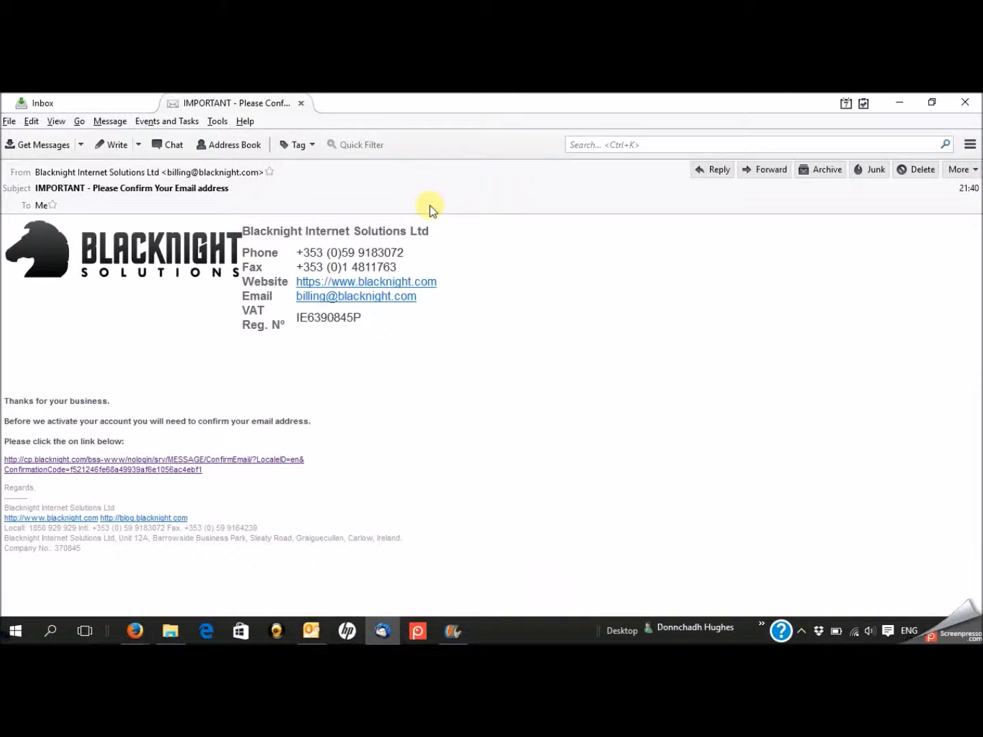
left_click(138, 470)
left_click(452, 135)
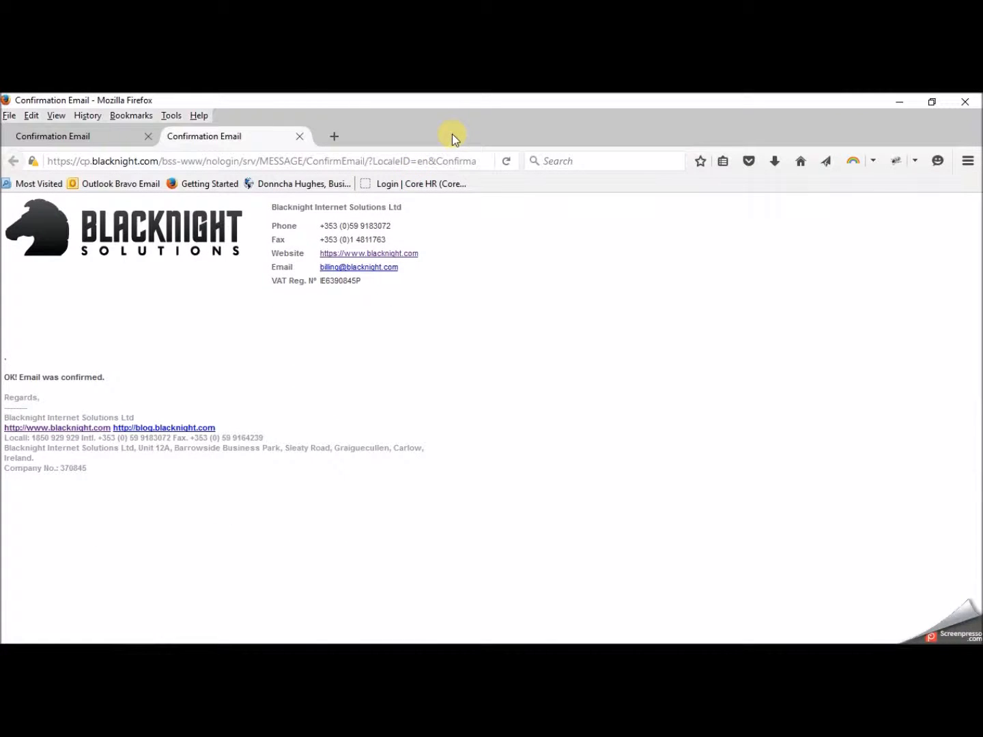
left_click(299, 137)
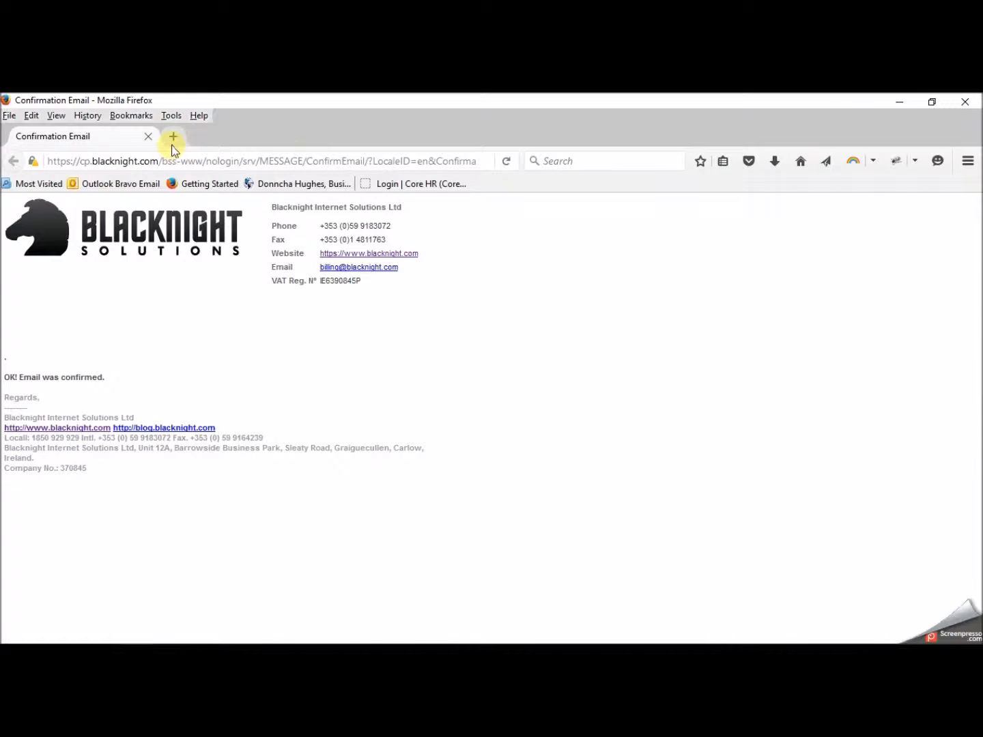
left_click(149, 138)
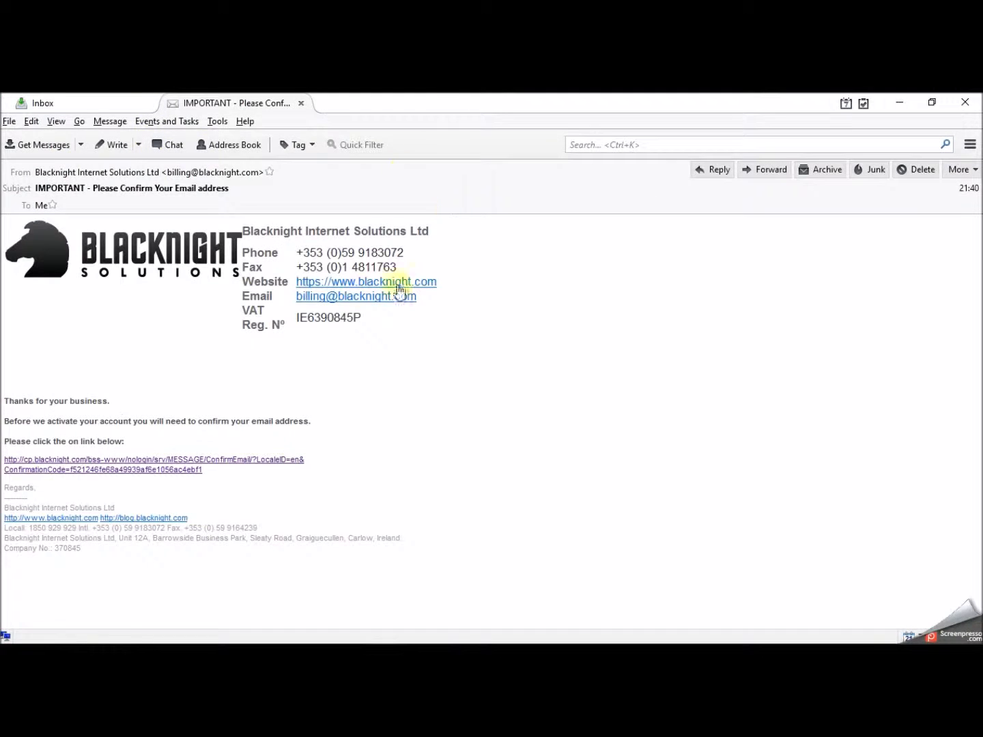
- Read the sales order and business-now-online emails from the inbox
left_click(299, 103)
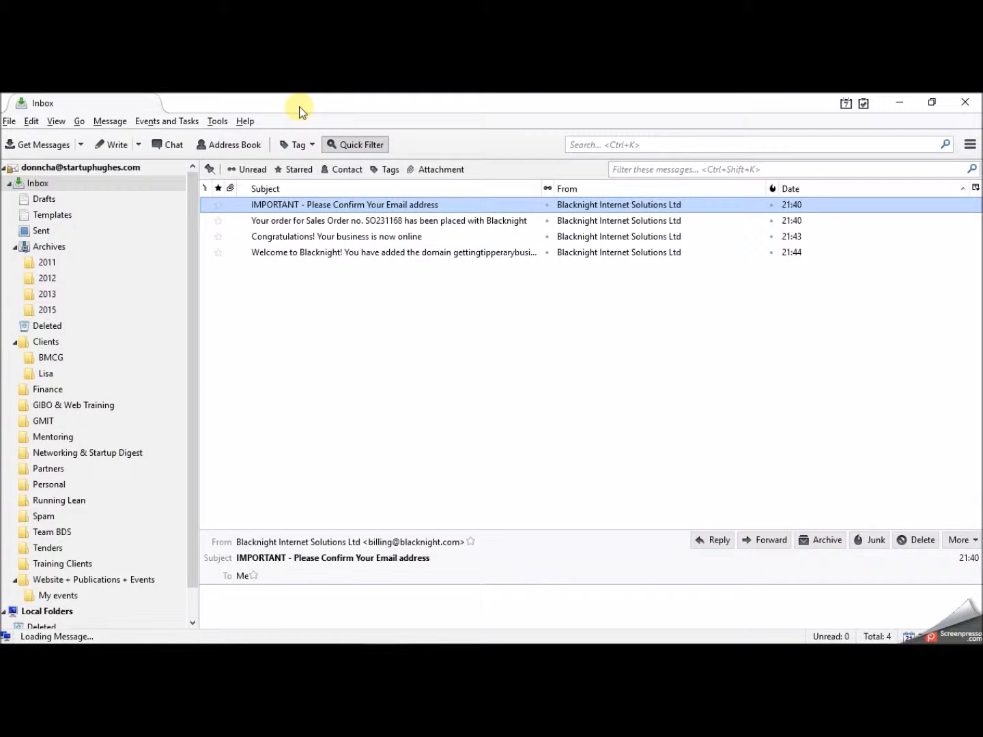
double_click(380, 226)
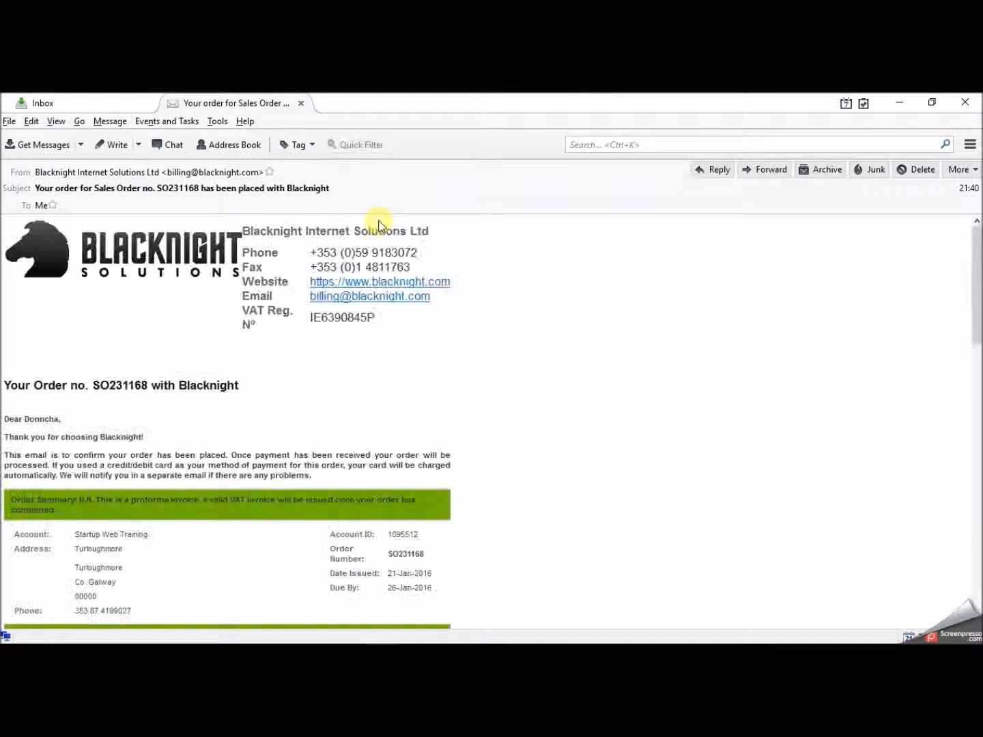
mouse_move(975, 245)
left_mouse_down()
mouse_move(974, 333)
mouse_move(974, 222)
left_mouse_up()
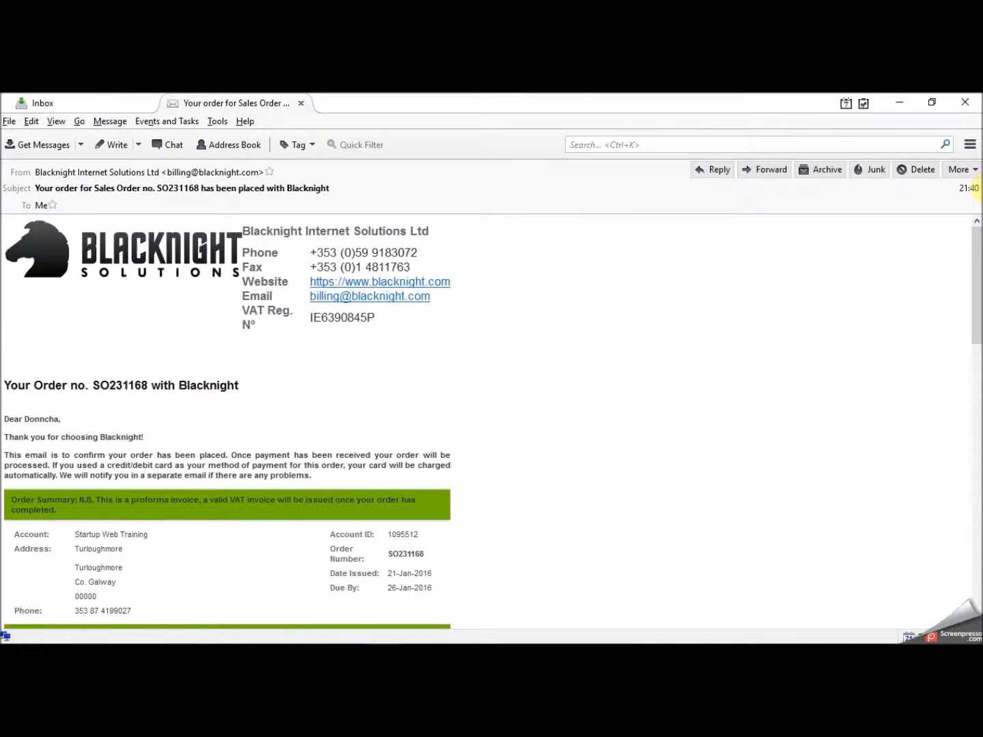
left_click(301, 105)
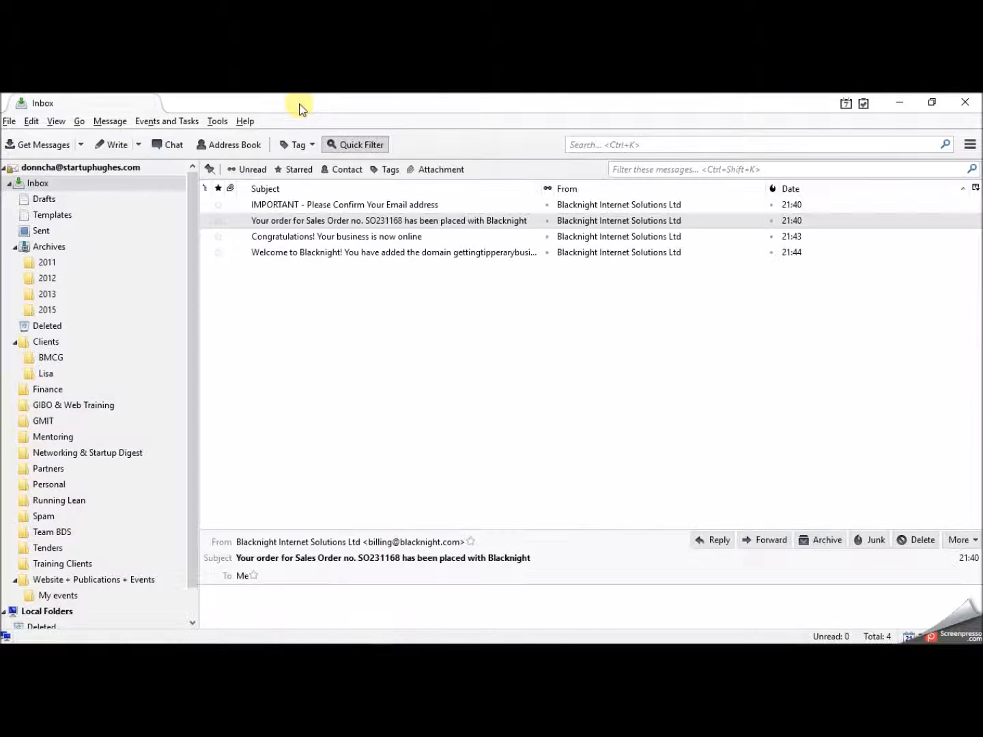
double_click(322, 238)
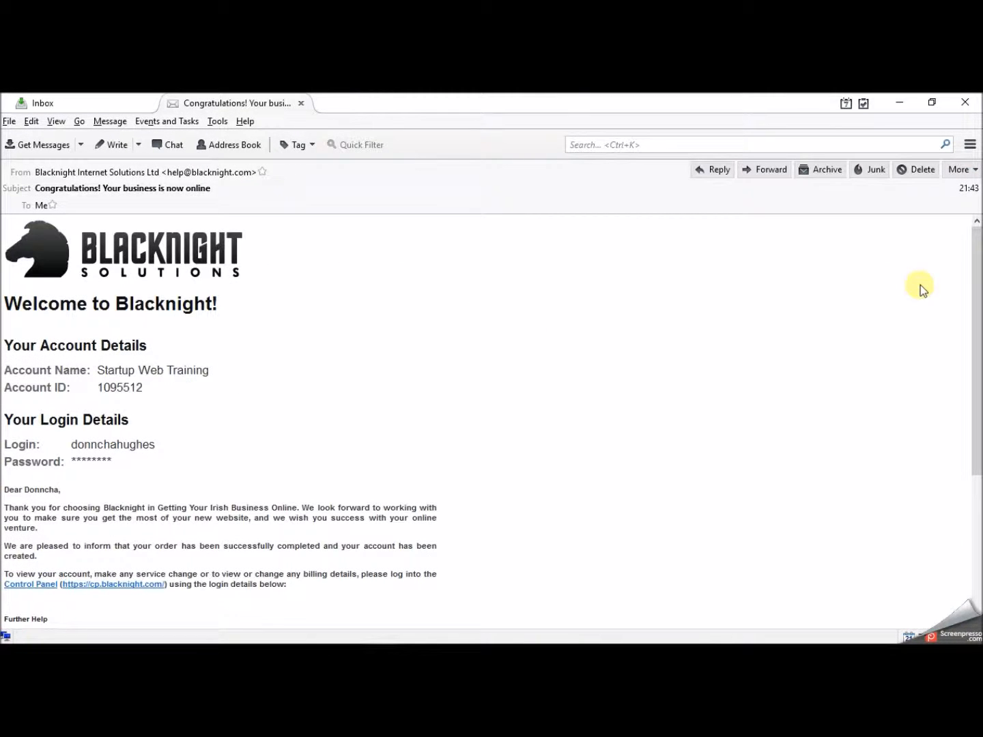
left_click_drag(974, 255, 977, 291)
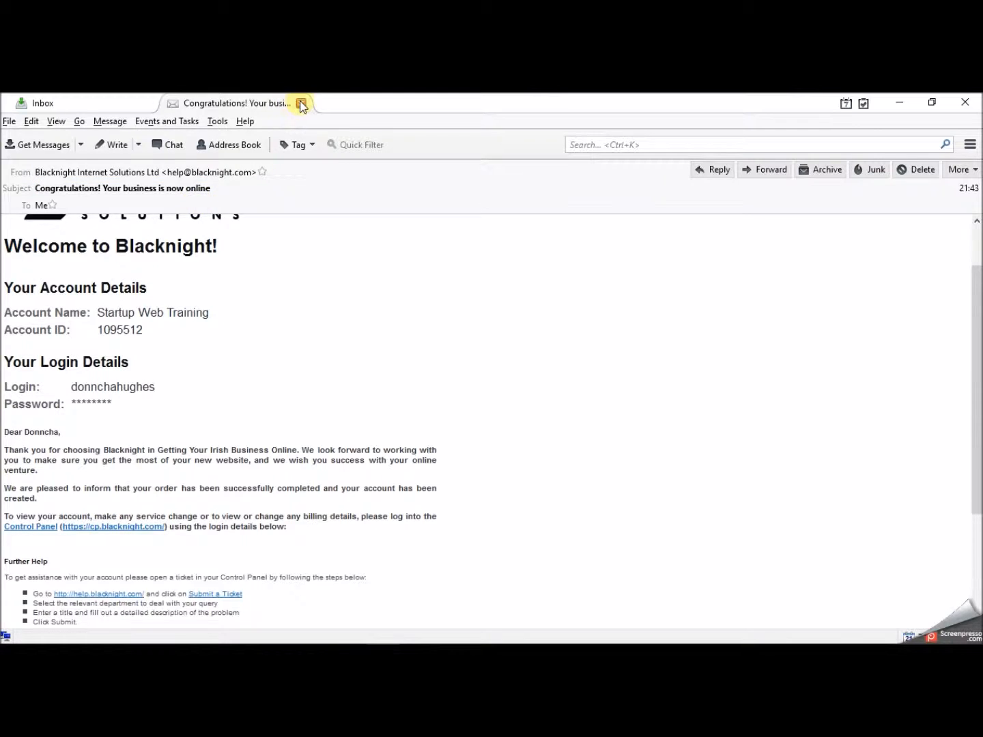
left_click(301, 102)
- Show remote content in the Welcome to Blacknight email, then reopen the business-now-online message
double_click(346, 252)
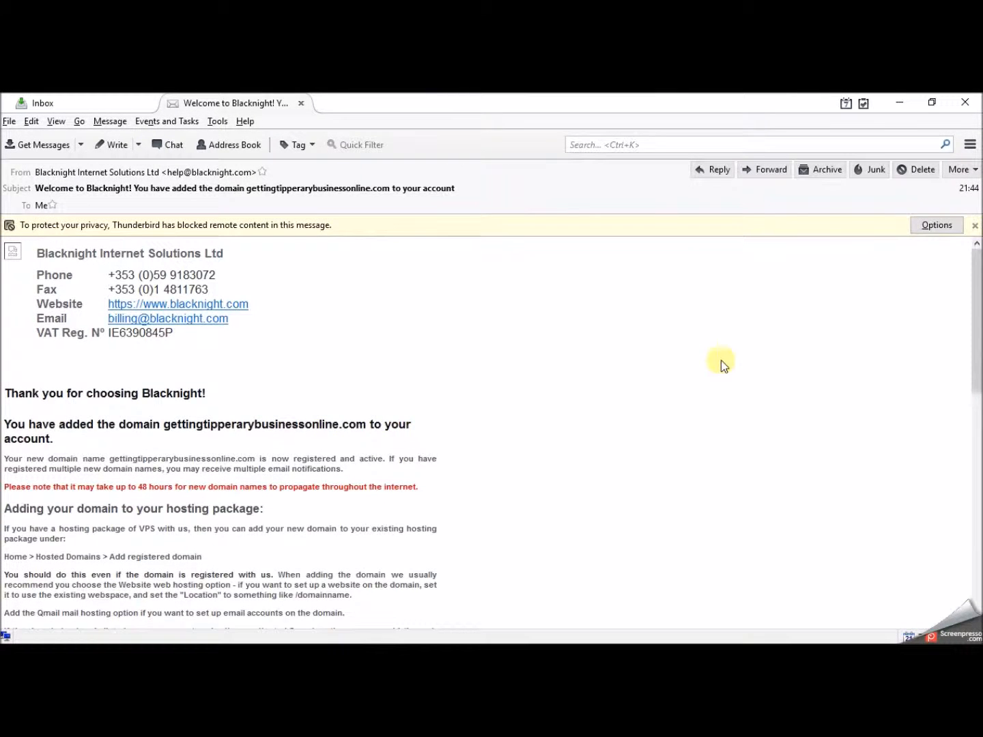
left_click(939, 225)
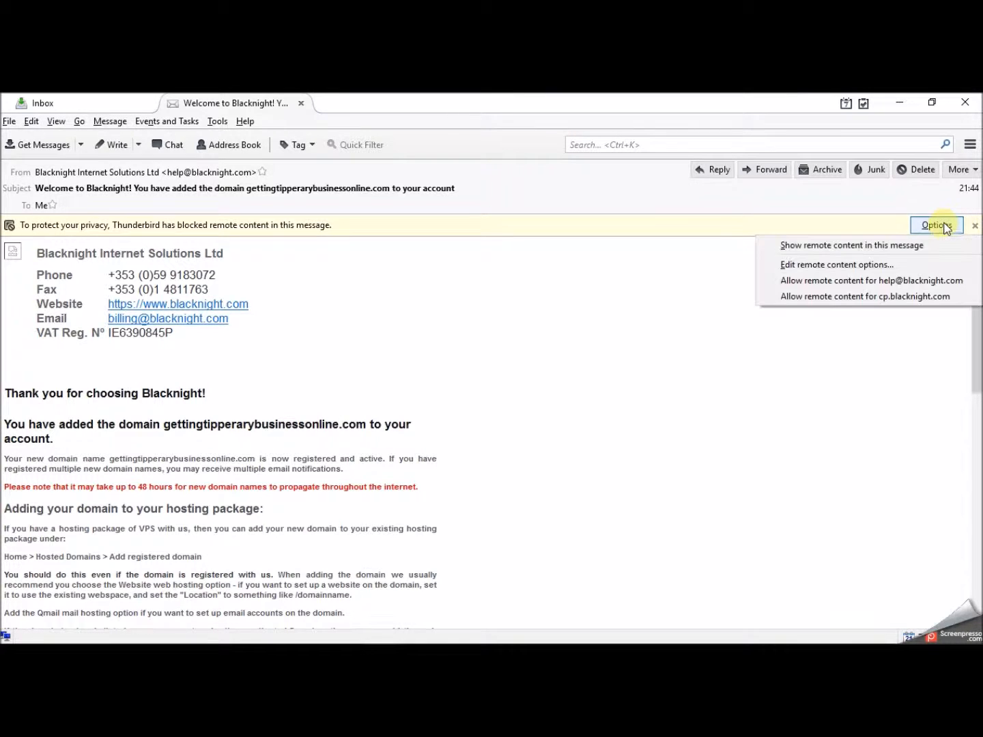
left_click(900, 246)
scroll(975, 312, "down", 3)
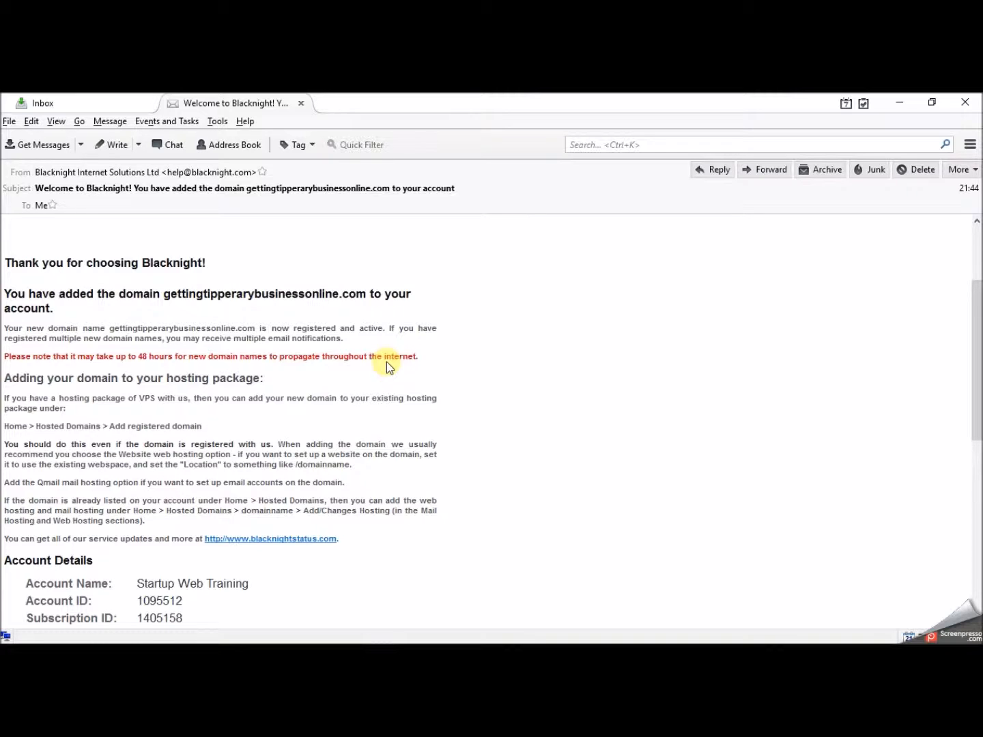
left_click(301, 103)
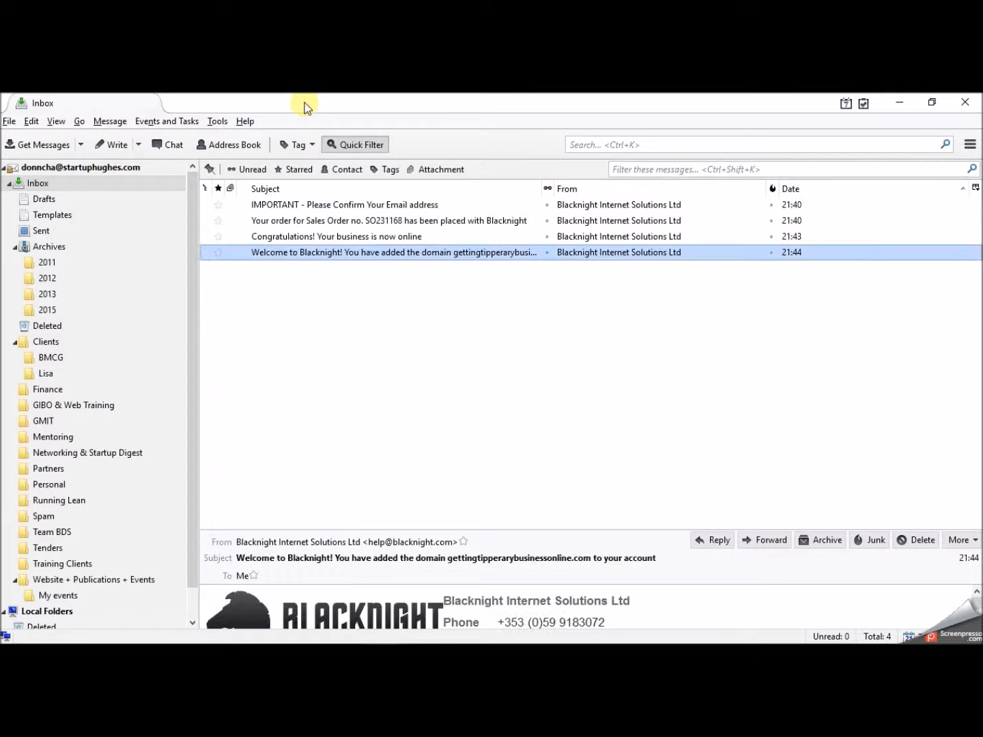
double_click(308, 234)
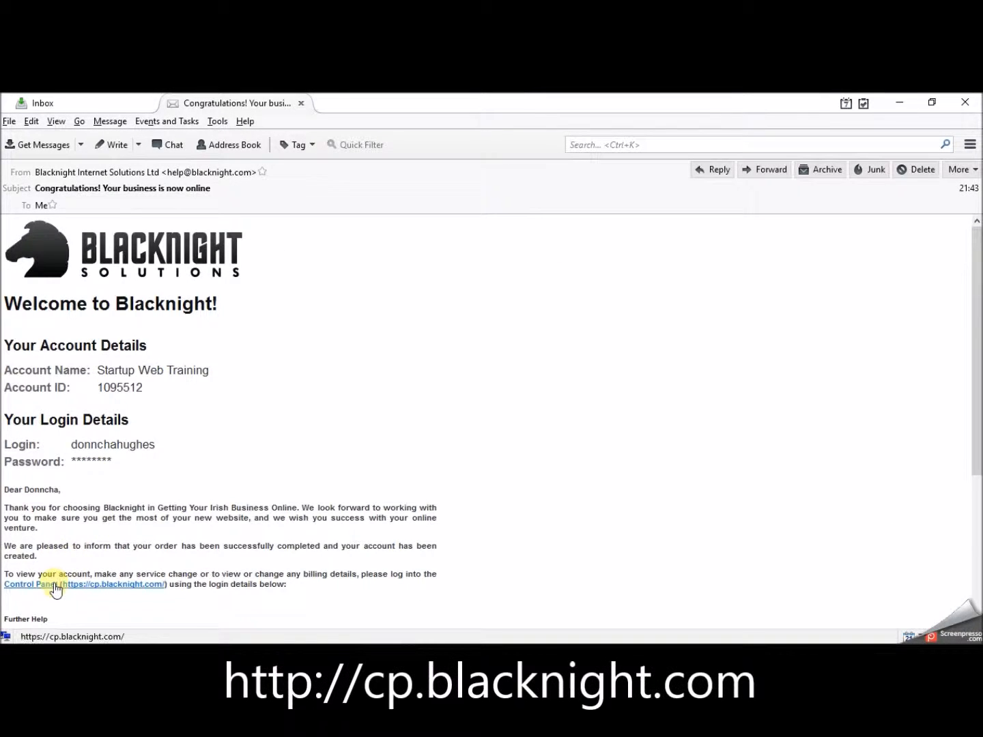
- Log in at cp.blacknight.com with the new credentials and dismiss the remember-login prompt
left_click(87, 586)
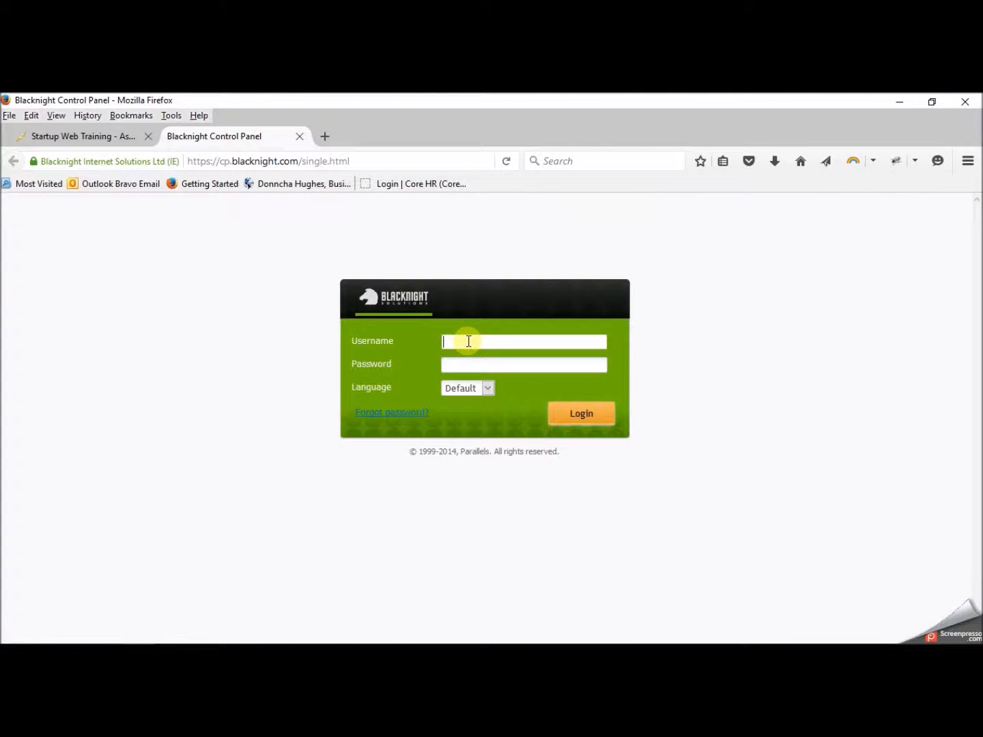
left_click(455, 364)
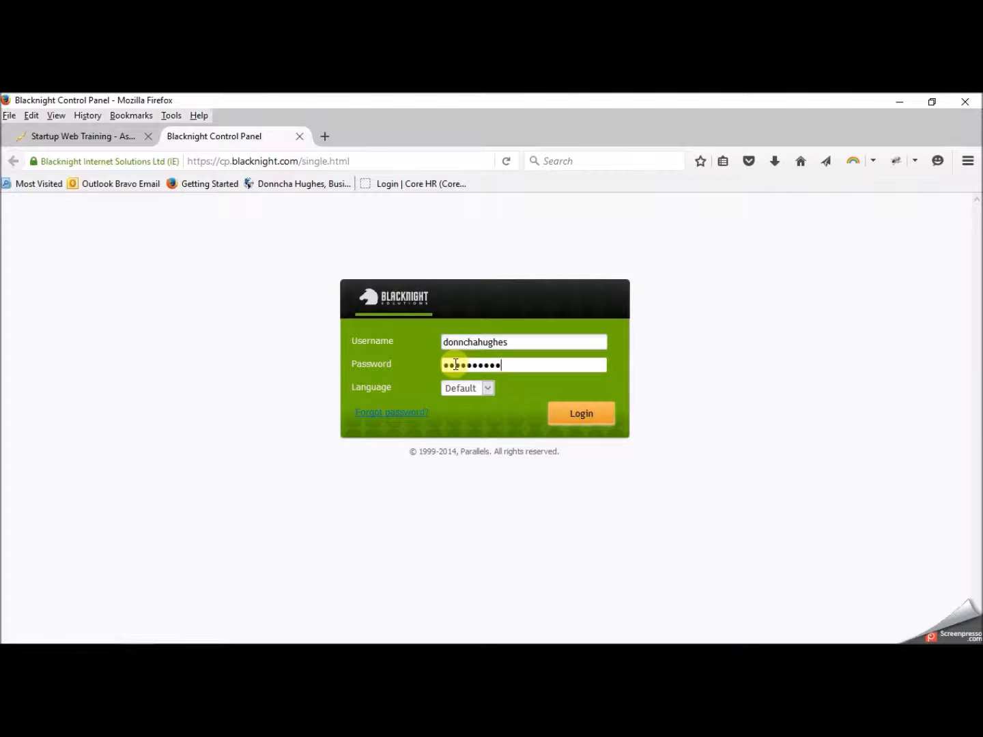
left_click(580, 415)
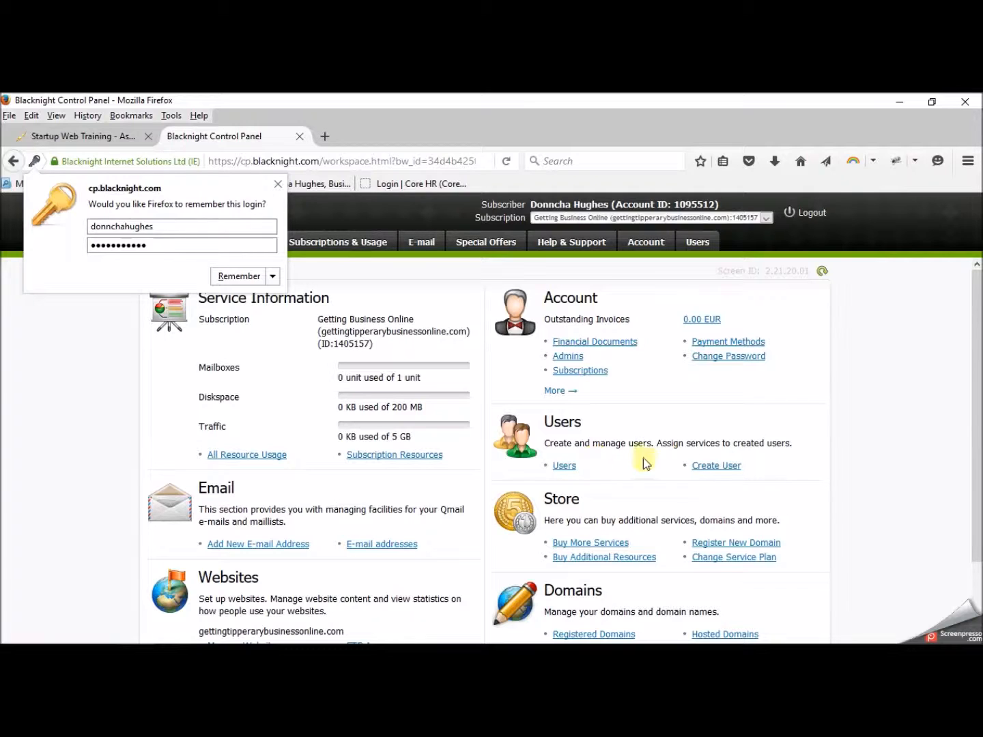
left_click(395, 215)
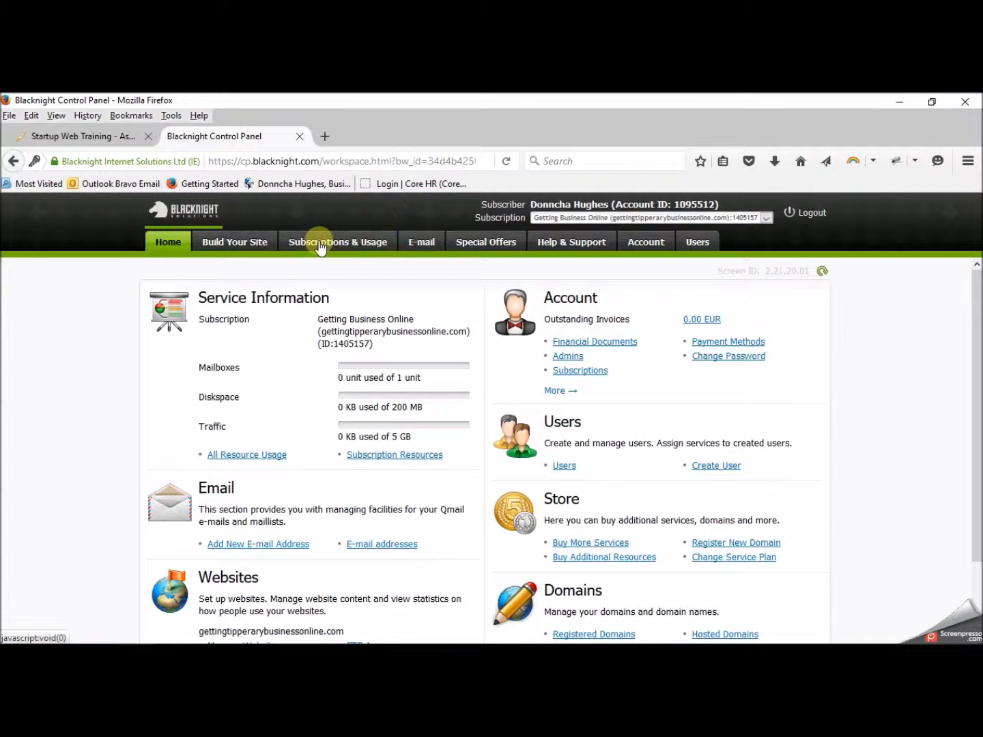
- Open Build Your Site, check and close the live domain page, then preview Startup Web Training
left_click(249, 251)
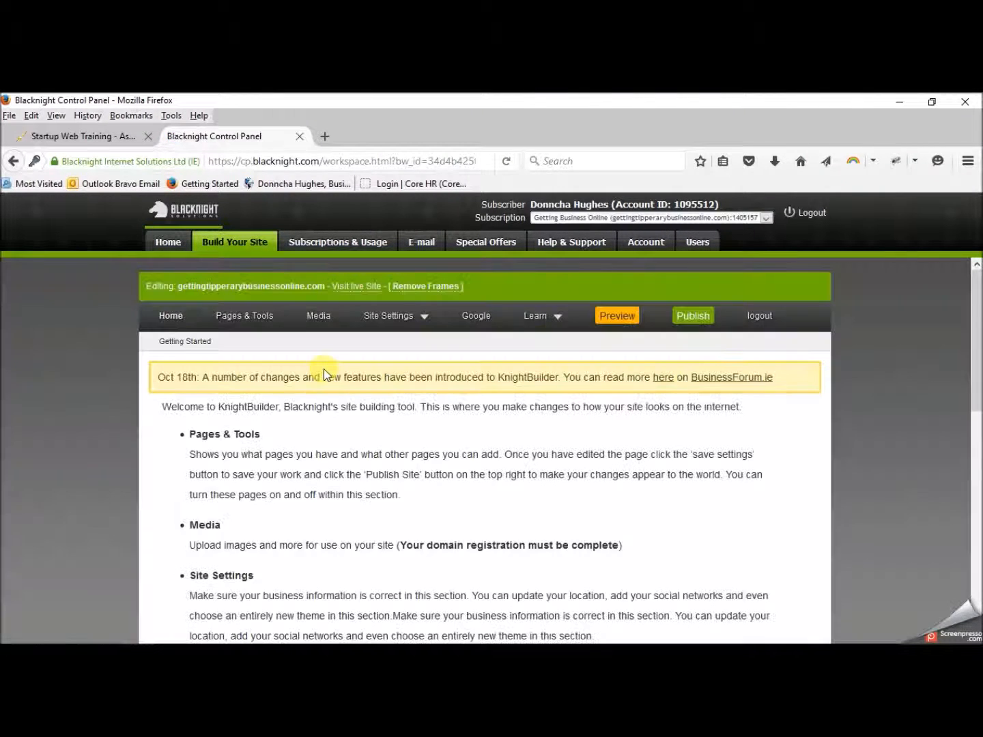
left_click(359, 289)
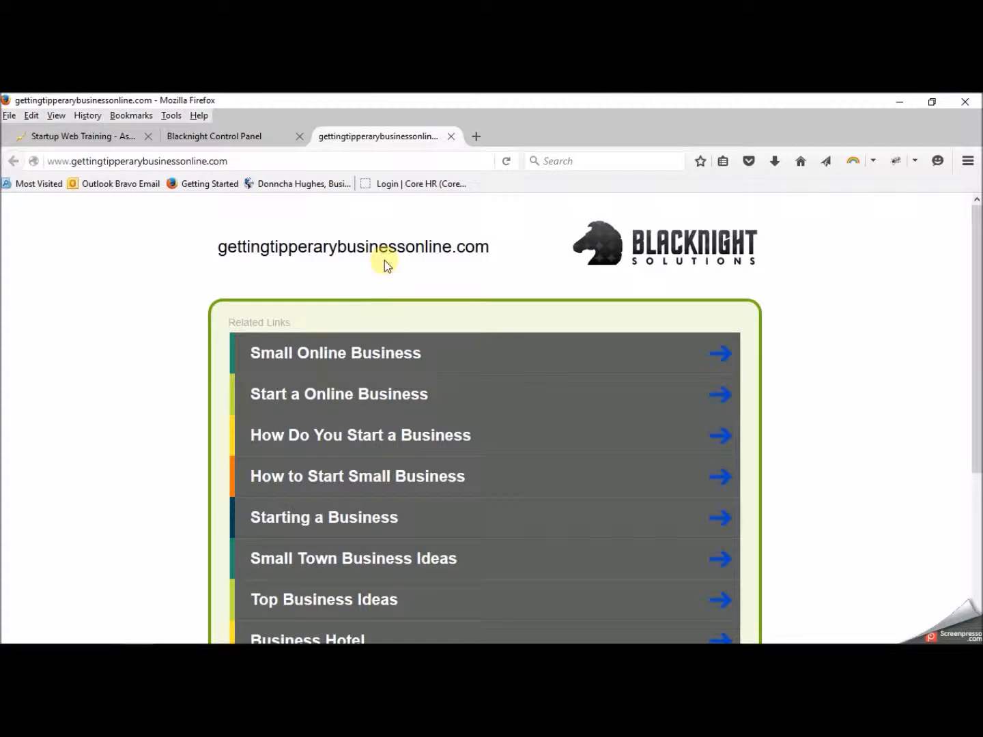
left_click(451, 136)
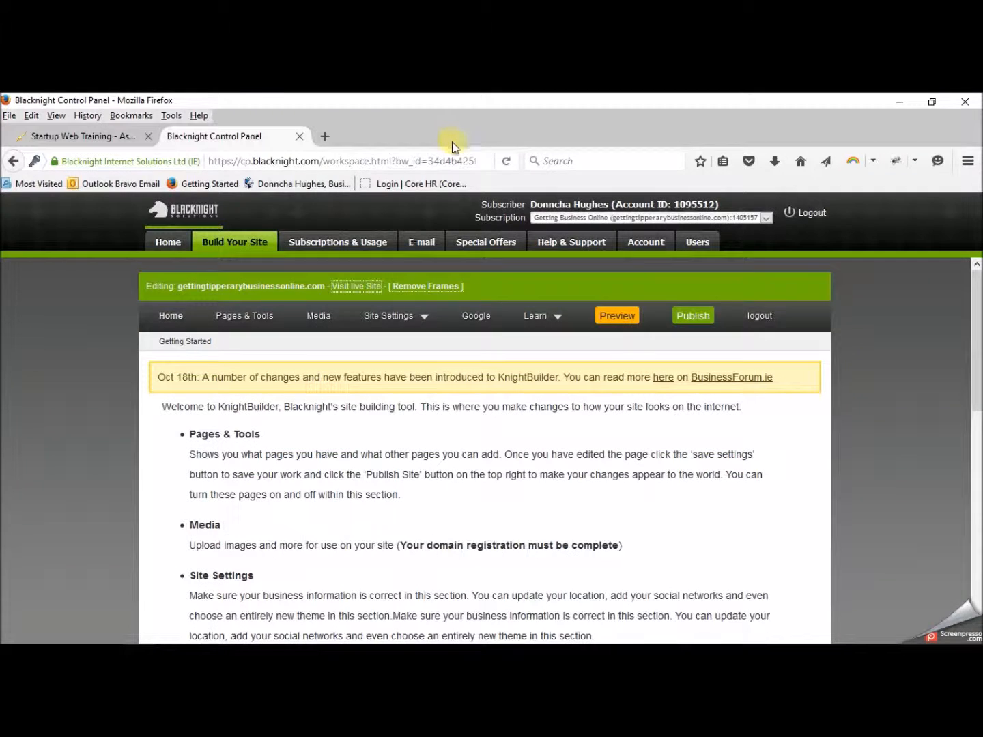
left_click(619, 317)
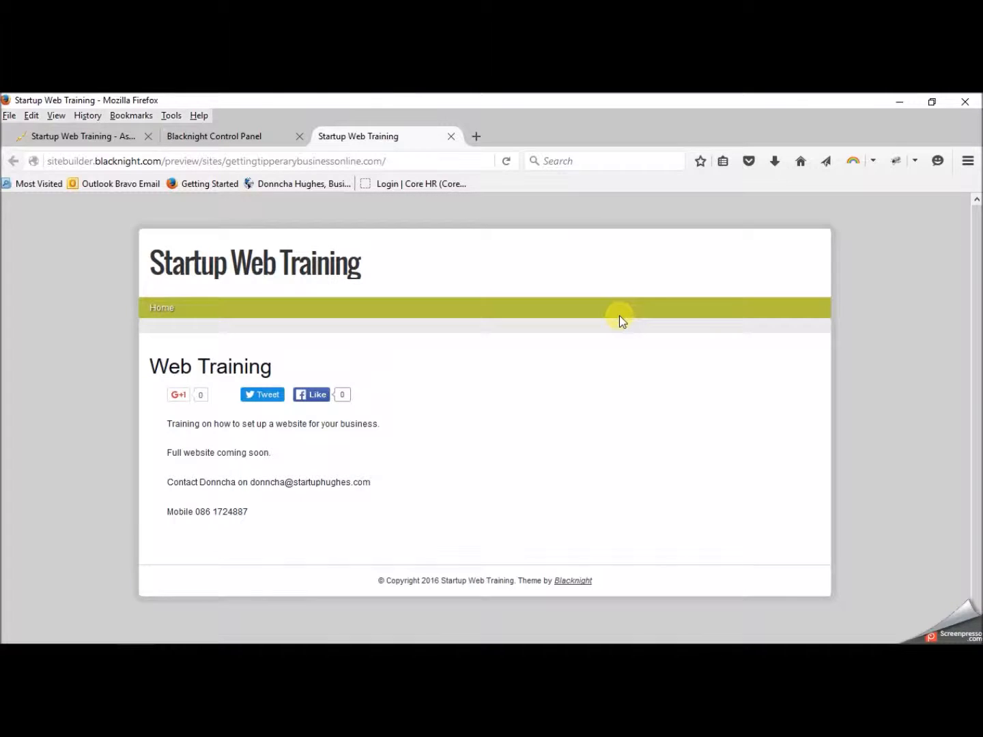
- Load startuphughes.biz in a new Firefox tab
left_click(476, 137)
type("startupwh")
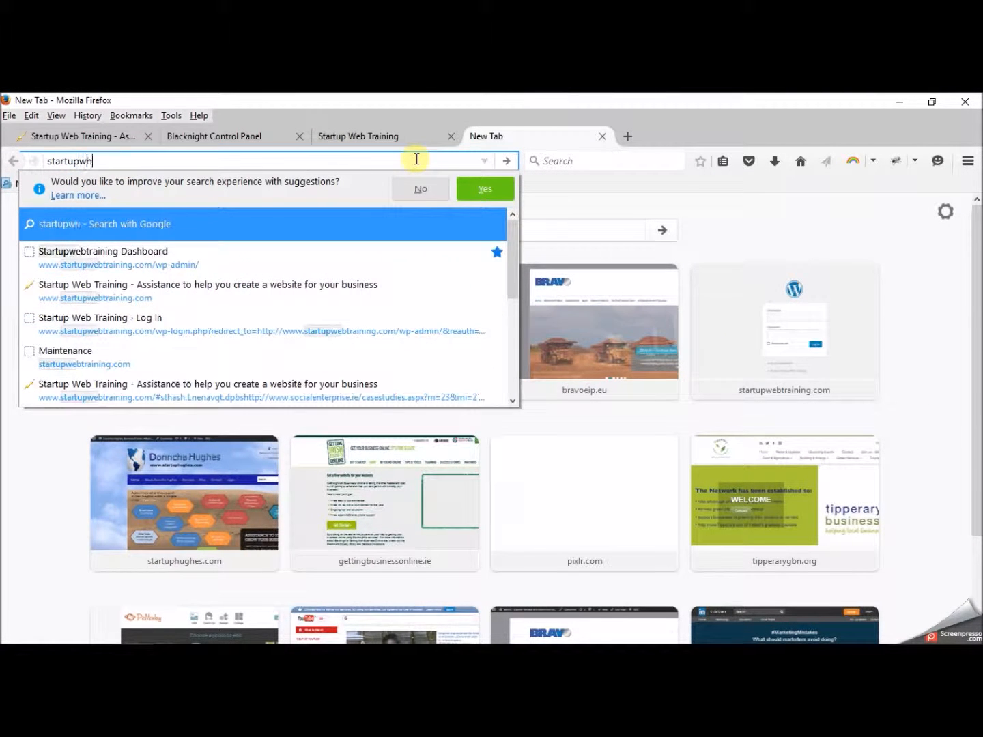
key("BackSpace")
type("hugh")
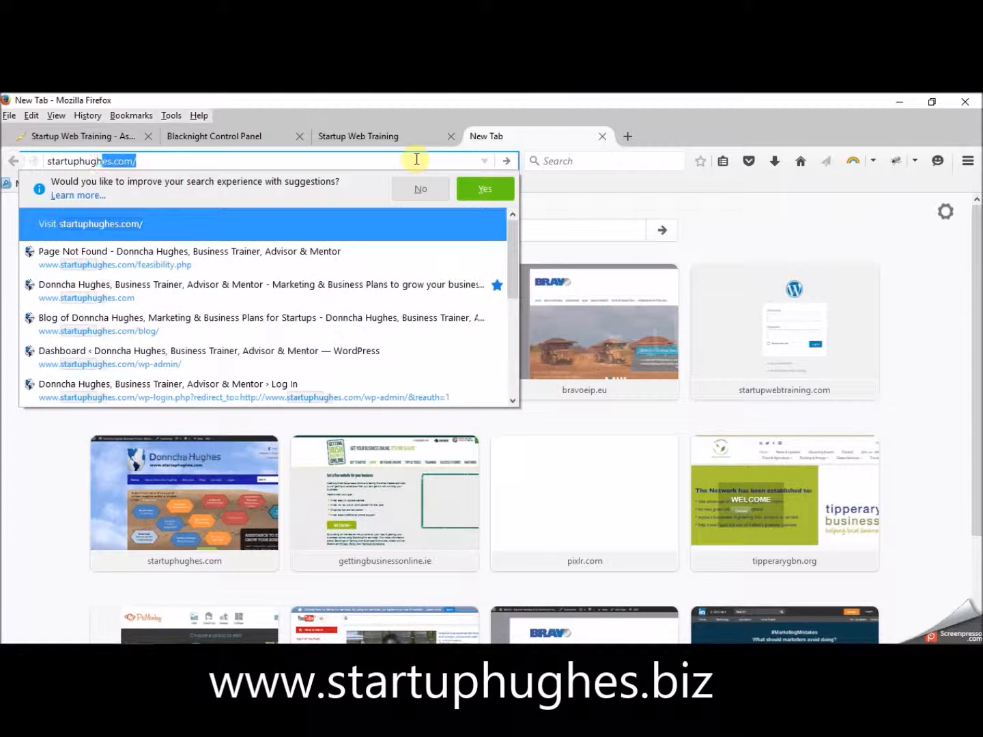
type("es.biz")
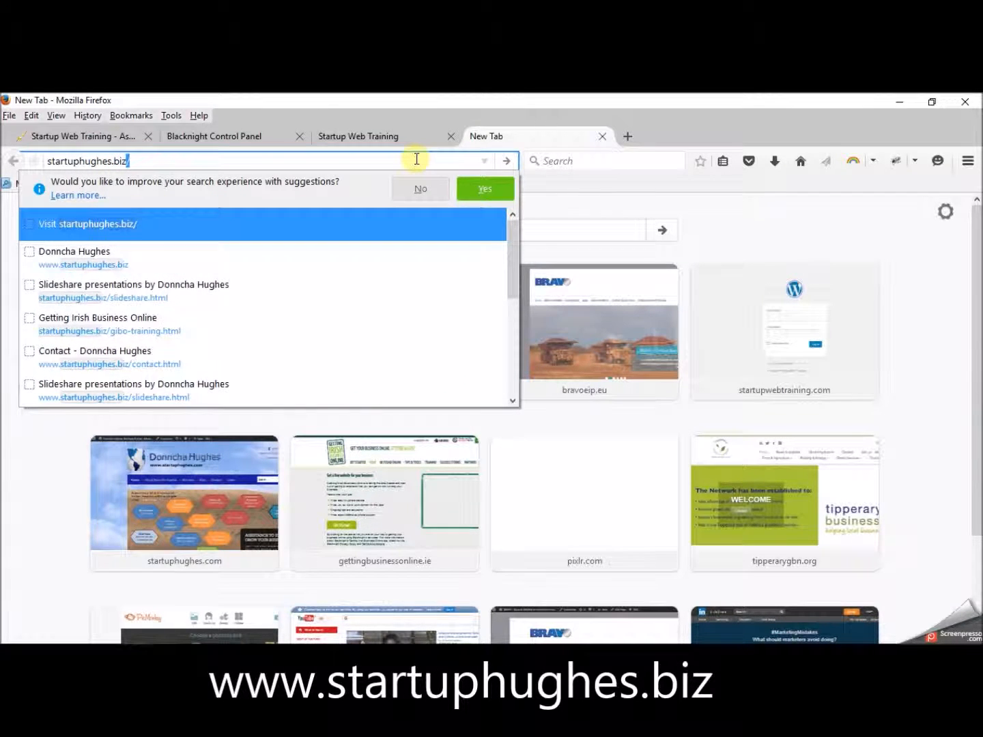
key("Return")
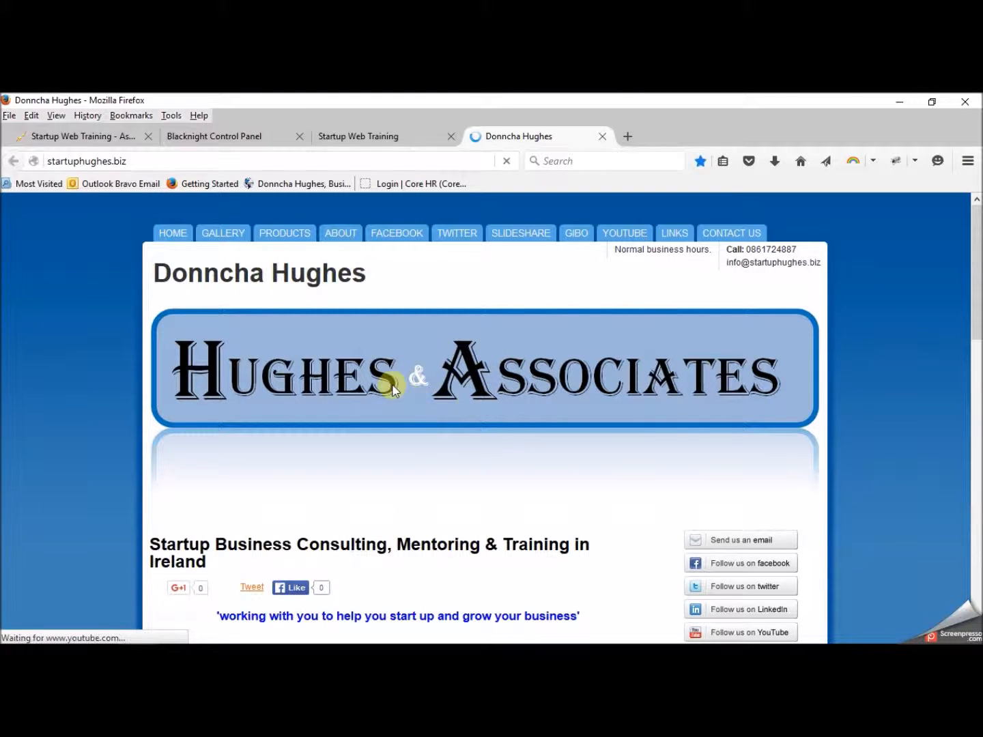
mouse_move(976, 236)
left_mouse_down()
mouse_move(975, 383)
mouse_move(972, 229)
left_mouse_up()
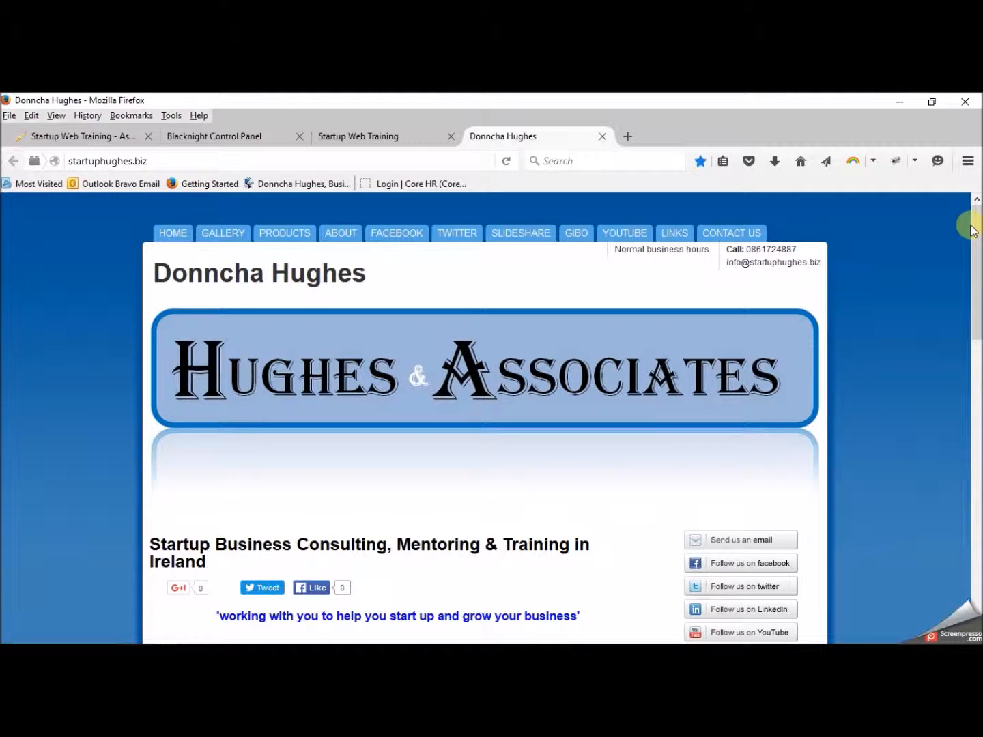